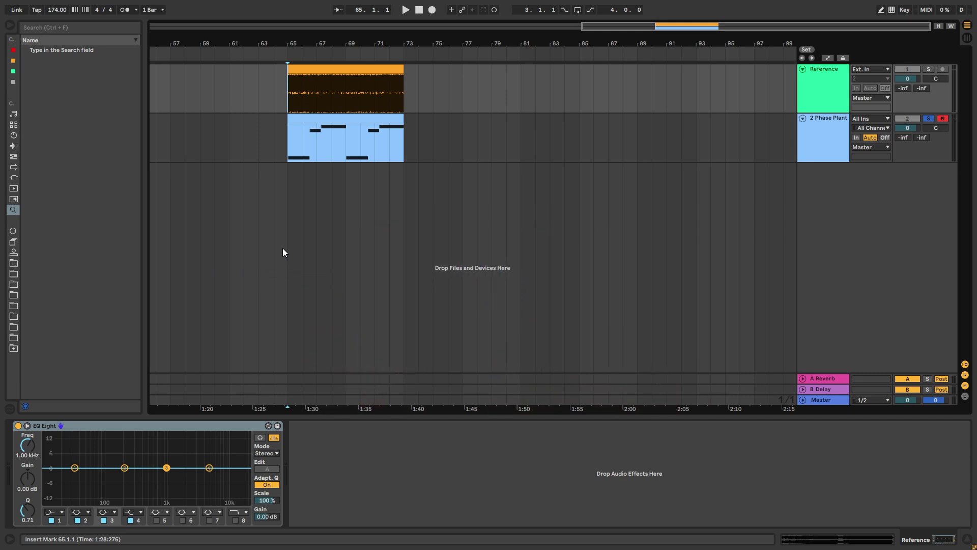
Solo and play the Reference track and the Phase Plant track in turn to compare their sounds.
click(928, 70)
key(space)
click(823, 106)
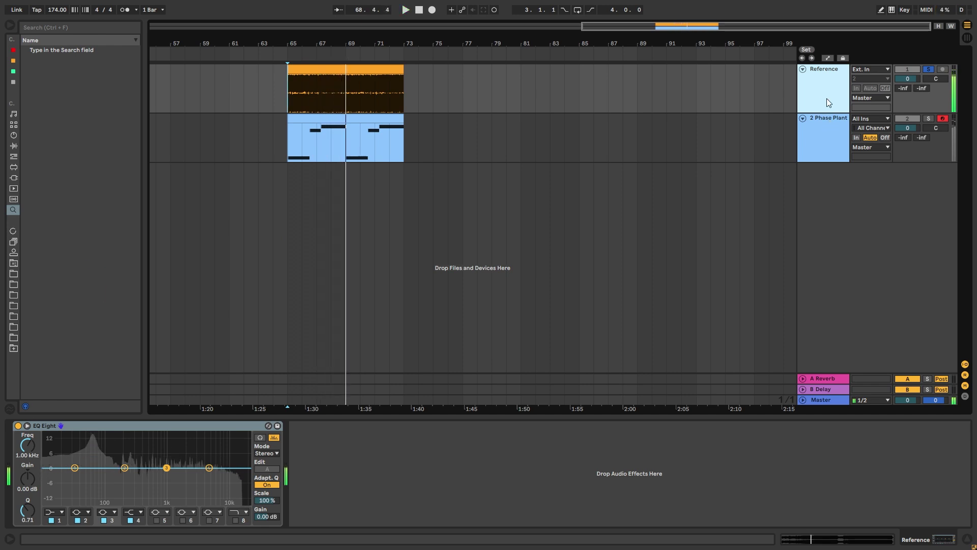
click(928, 119)
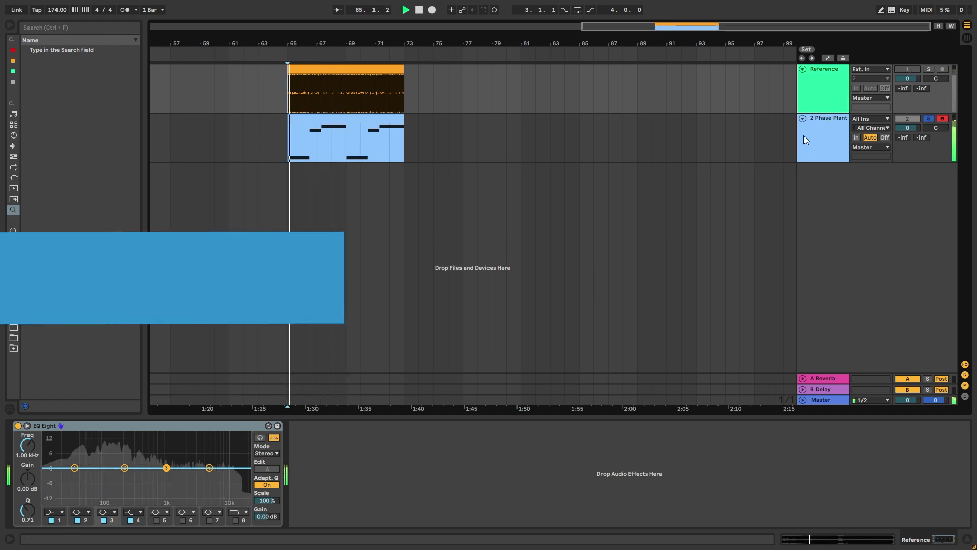
click(820, 129)
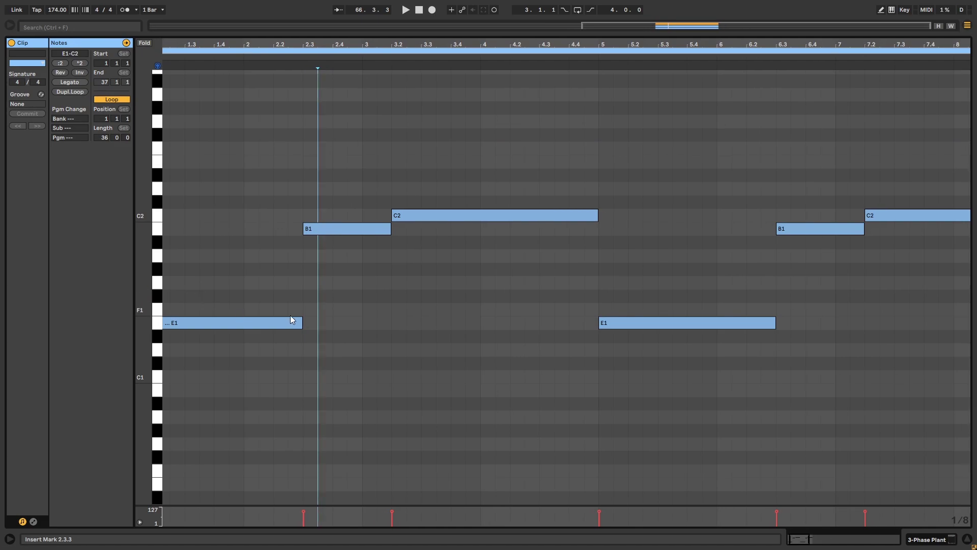
Examine the E1, B1 and C2 note pattern in the Phase Plant track's MIDI clip.
drag(249, 379, 260, 327)
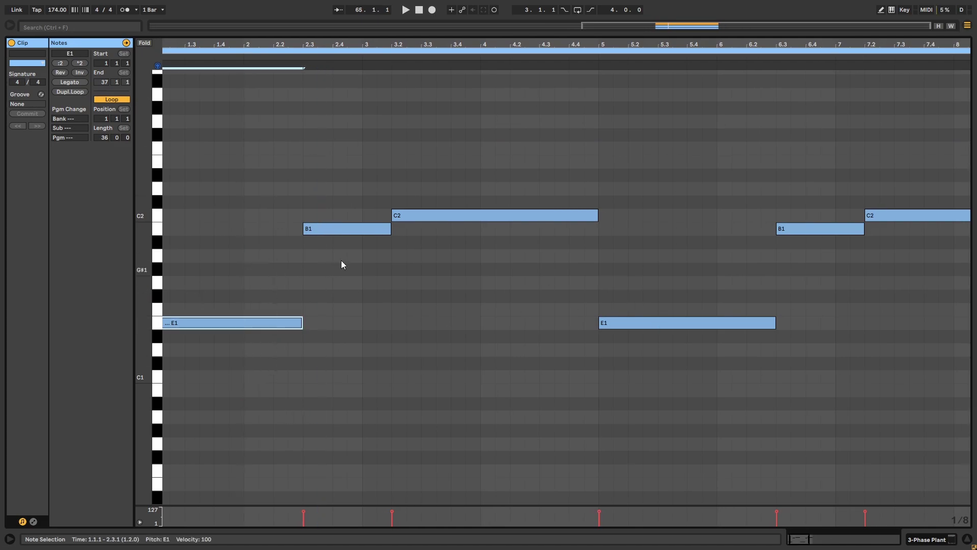
click(454, 200)
drag(453, 199, 444, 216)
click(225, 368)
drag(225, 368, 256, 278)
drag(330, 260, 351, 208)
drag(431, 178, 454, 254)
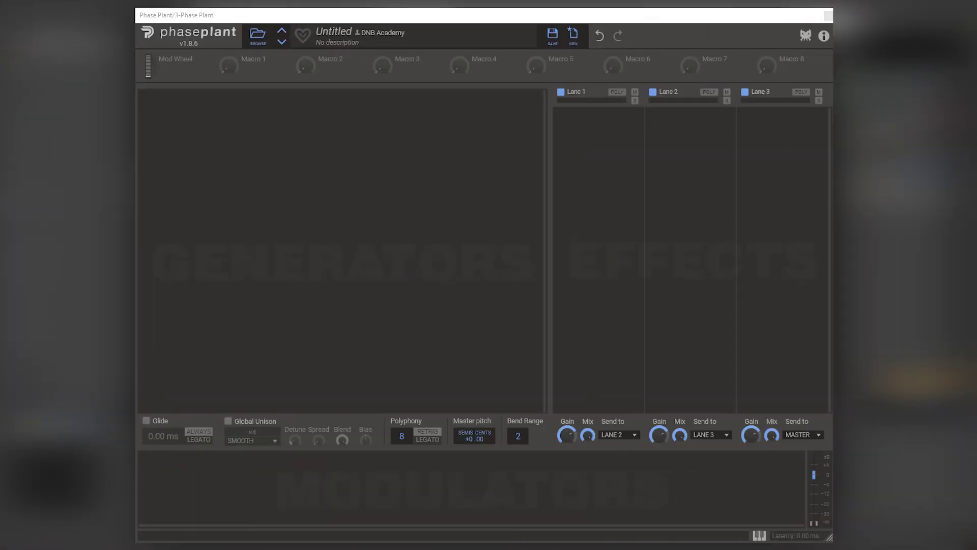
Add a generator group in Phase Plant and place a Noise generator inside it.
click(246, 104)
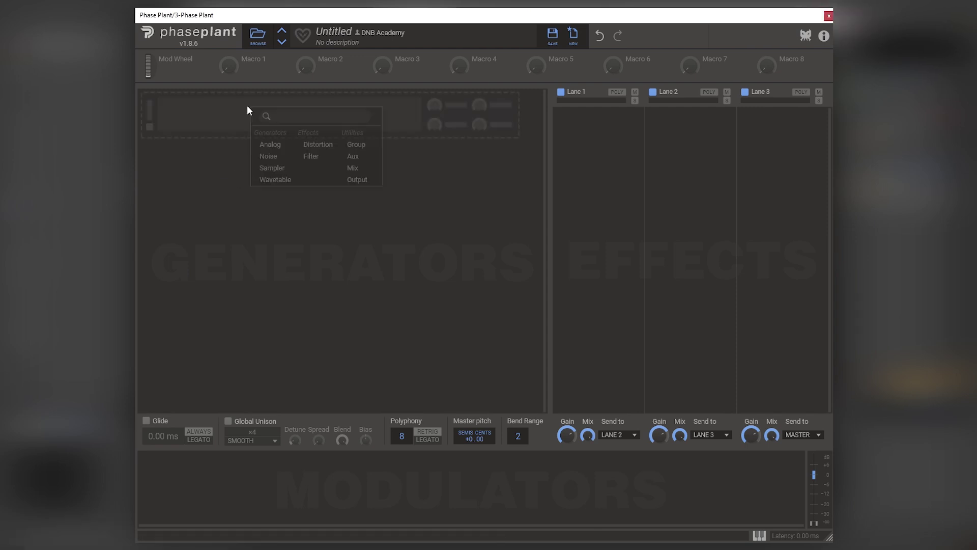
click(363, 143)
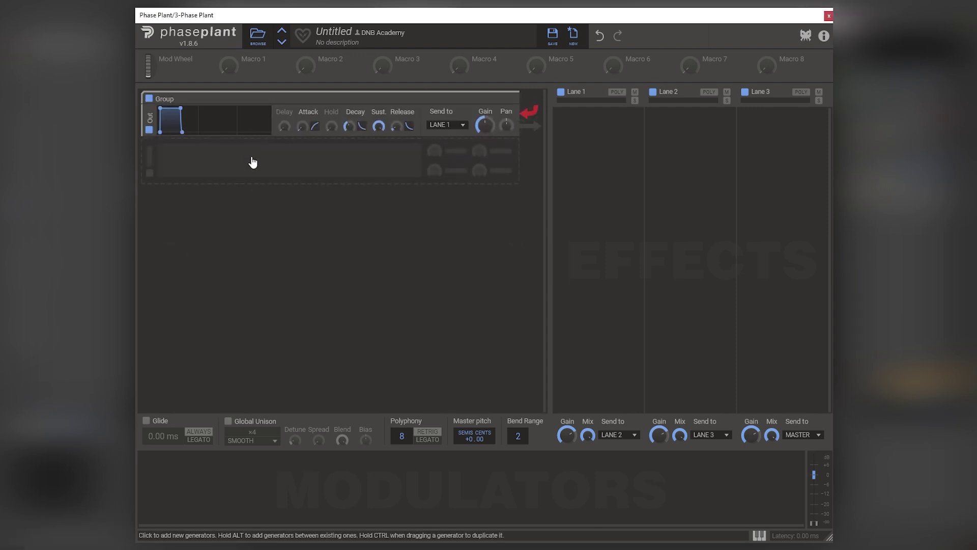
click(252, 169)
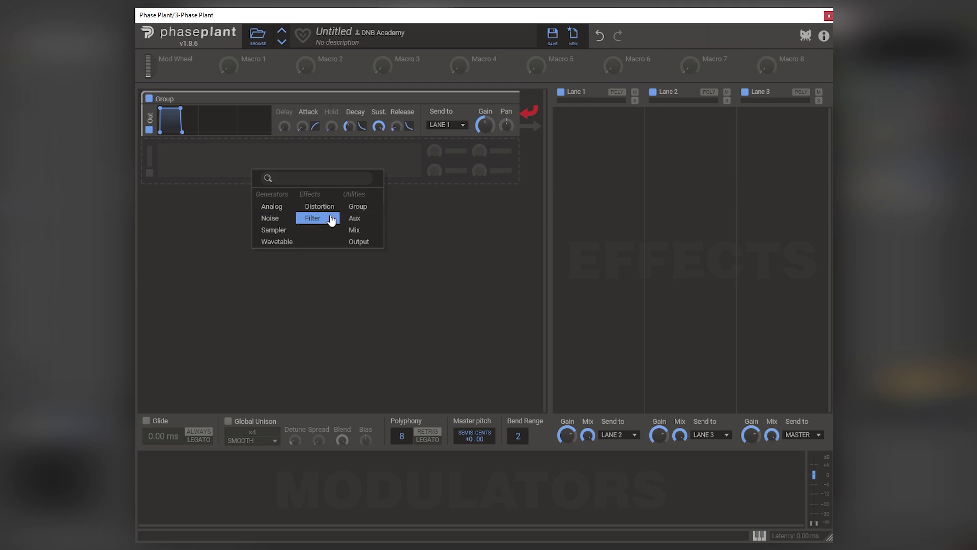
click(282, 221)
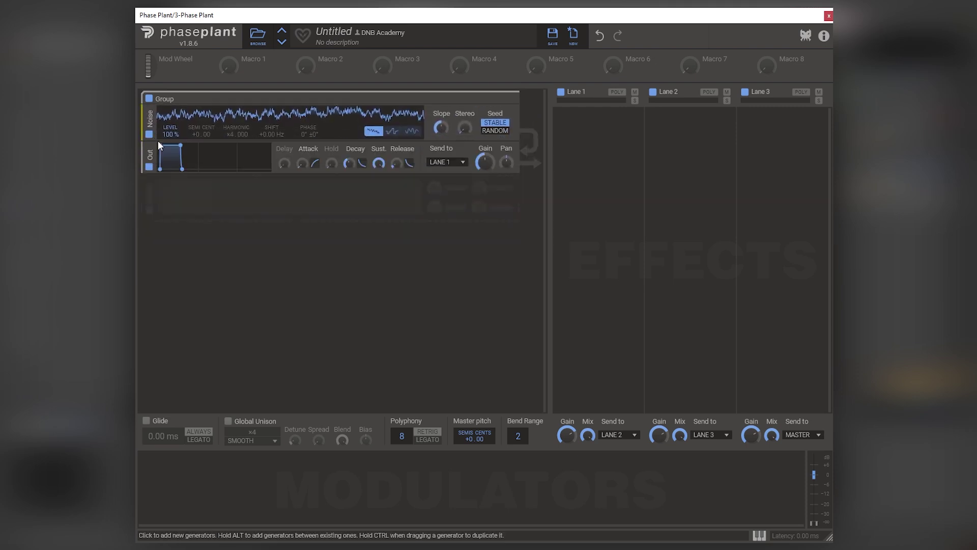
Add a high-pass Filter between the Noise generator and the output, with its cutoff at about 10.8 kHz.
click(230, 195)
click(289, 250)
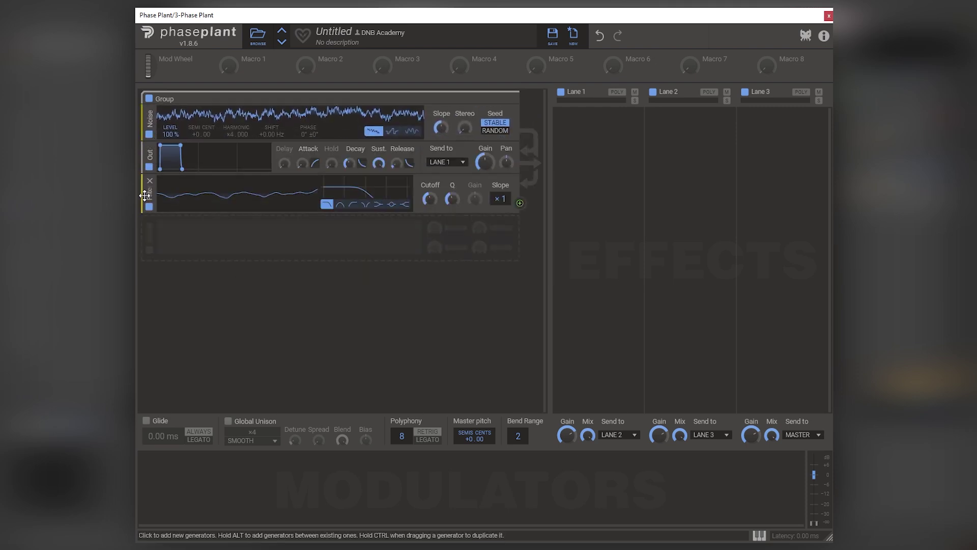
mouse_move(429, 167)
mouse_down()
mouse_move(429, 137)
mouse_move(429, 175)
mouse_up()
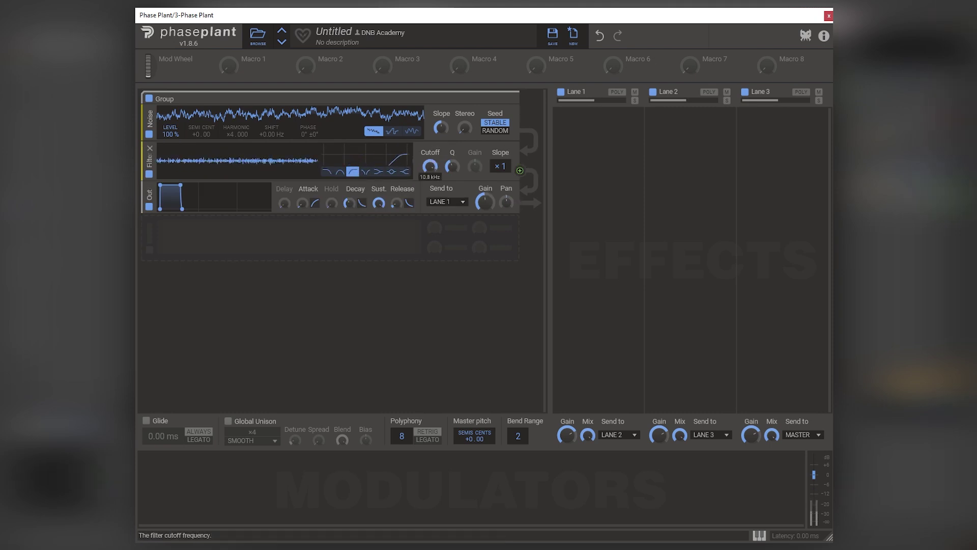
Add an Analog sine oscillator at -12 semitones below the filter and lower the Noise level to 11%.
click(284, 237)
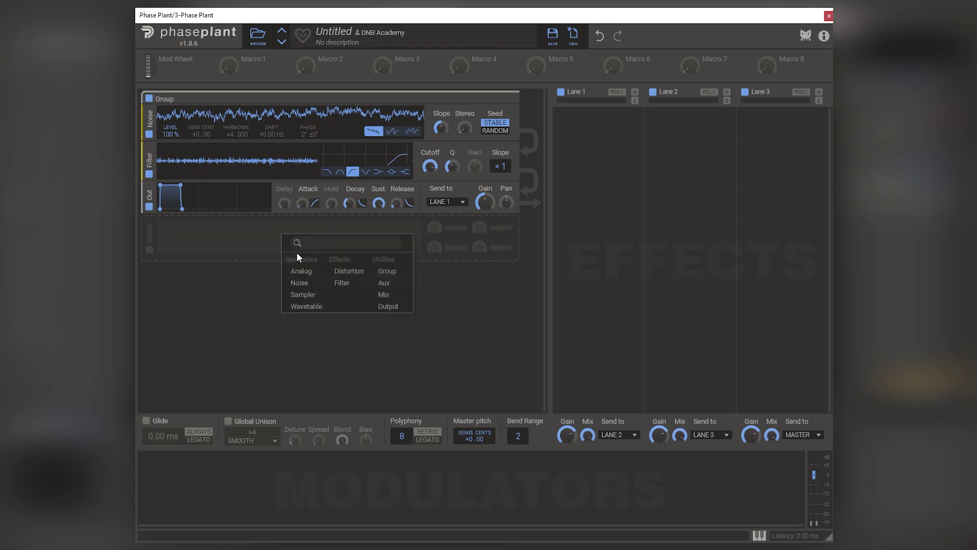
click(311, 274)
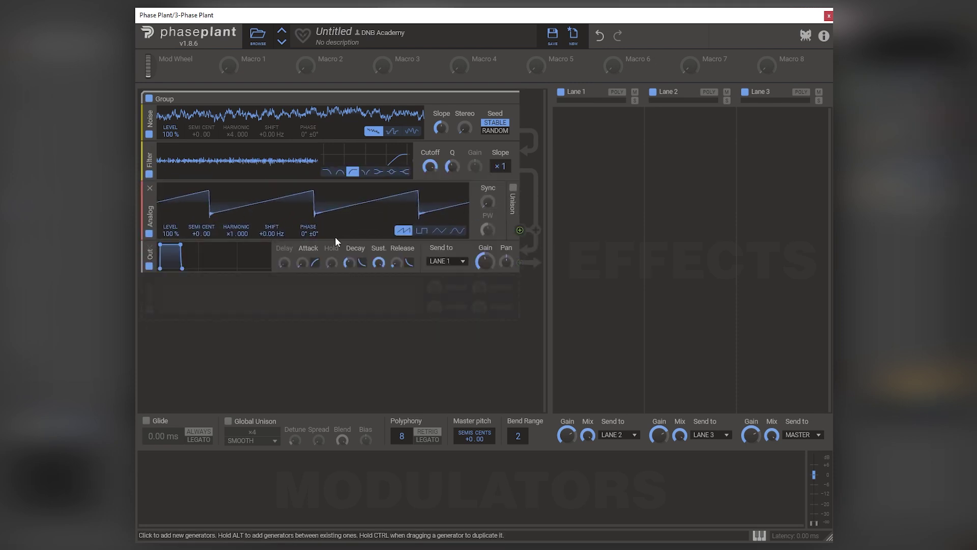
click(457, 231)
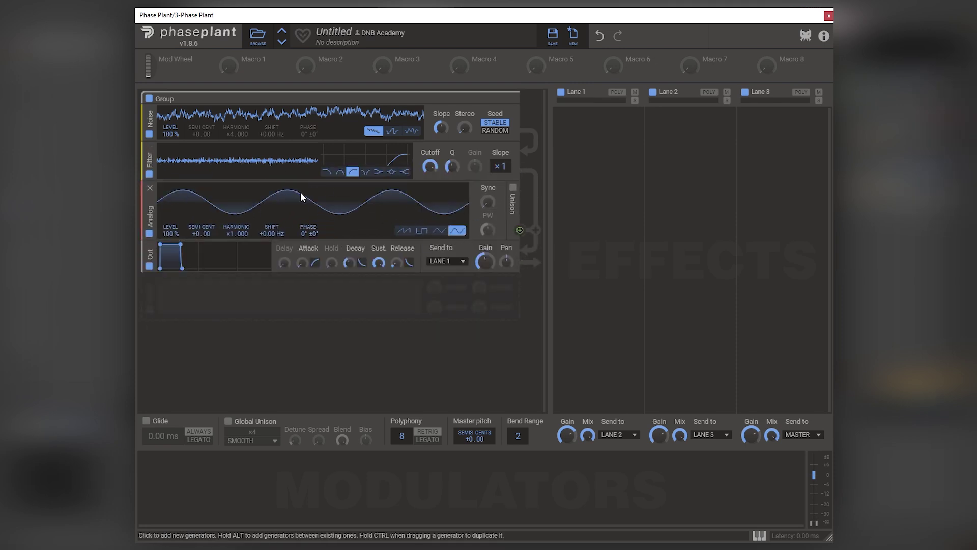
drag(196, 233, 196, 288)
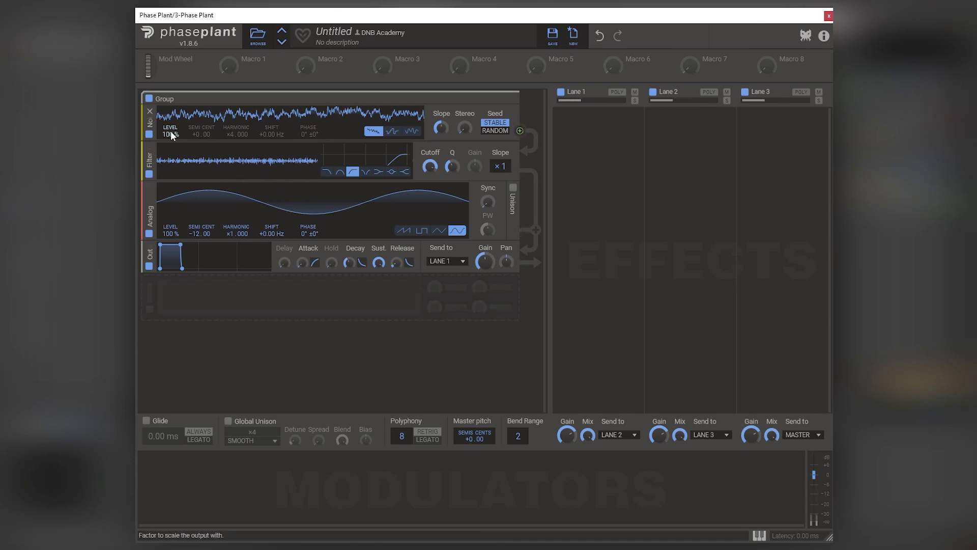
drag(171, 133, 170, 176)
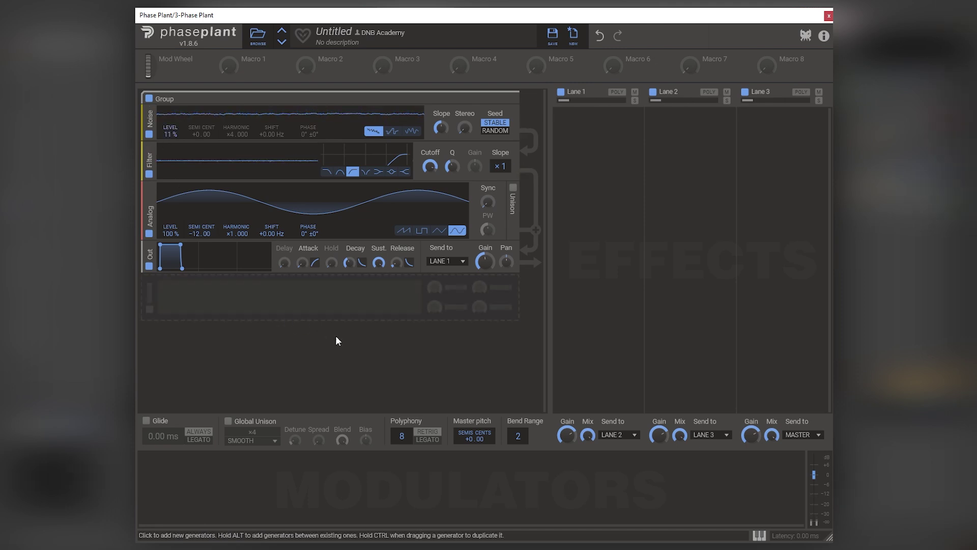
Add a Distortion effect of type Overdrive to Lane 1 and raise its drive.
click(591, 147)
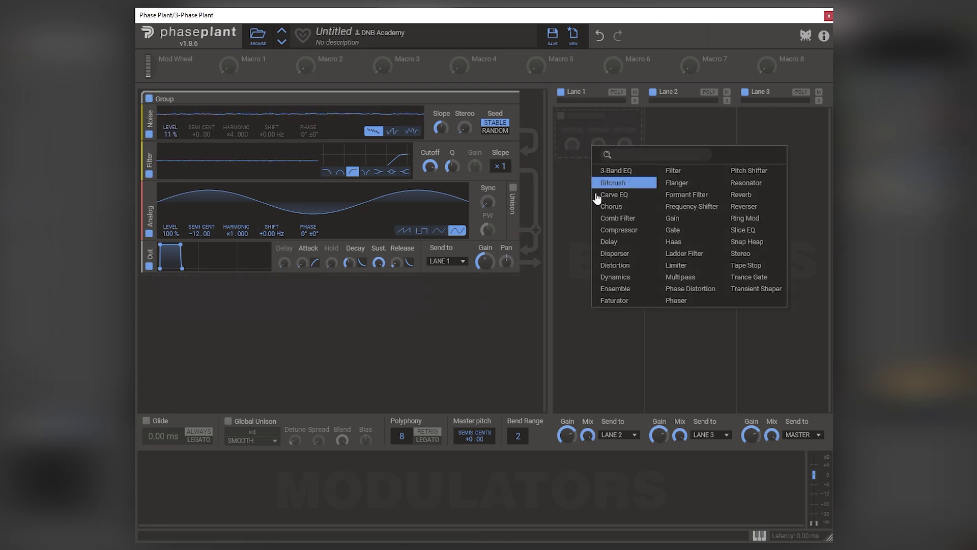
click(615, 265)
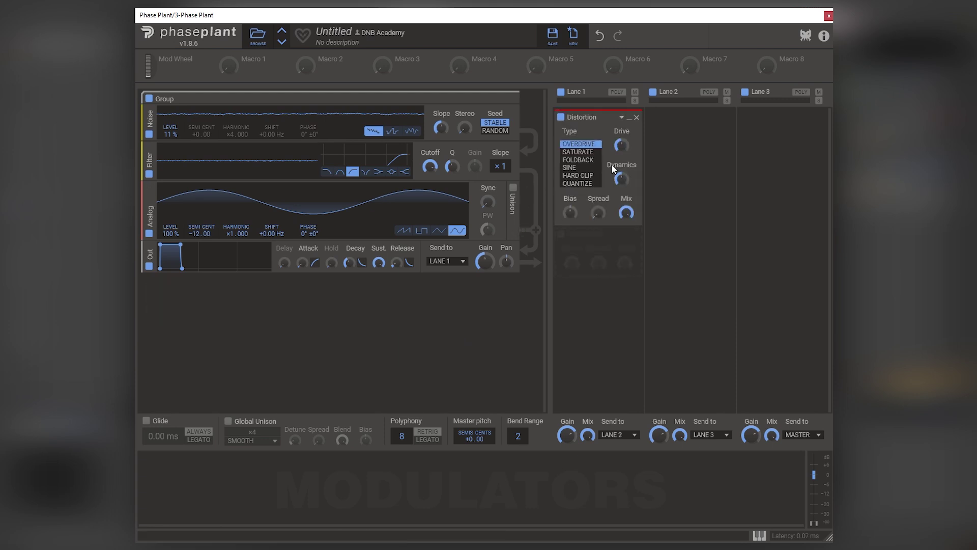
mouse_move(621, 145)
mouse_down()
mouse_move(621, 132)
mouse_move(621, 145)
mouse_up()
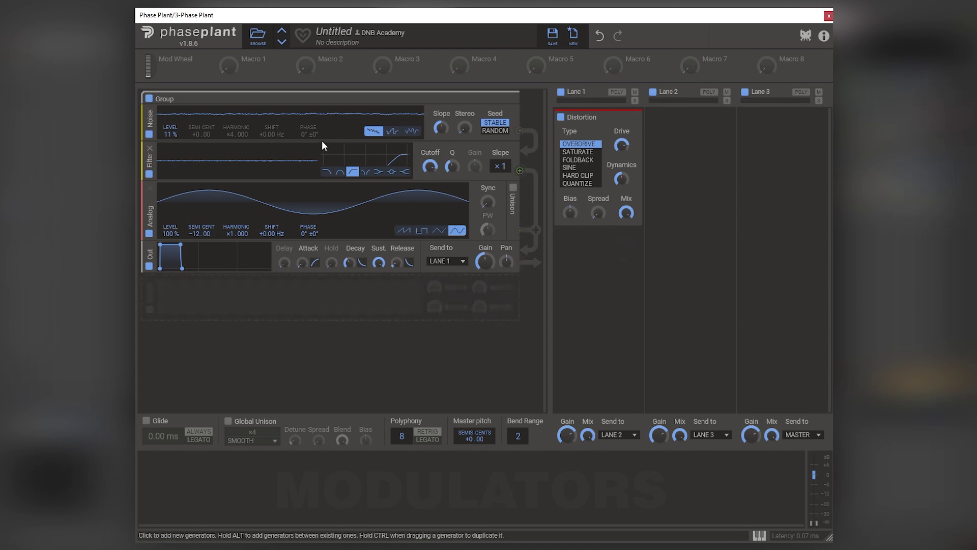
drag(432, 164, 433, 165)
Create a second generator group containing an Analog saw oscillator and an Output.
click(372, 304)
click(478, 338)
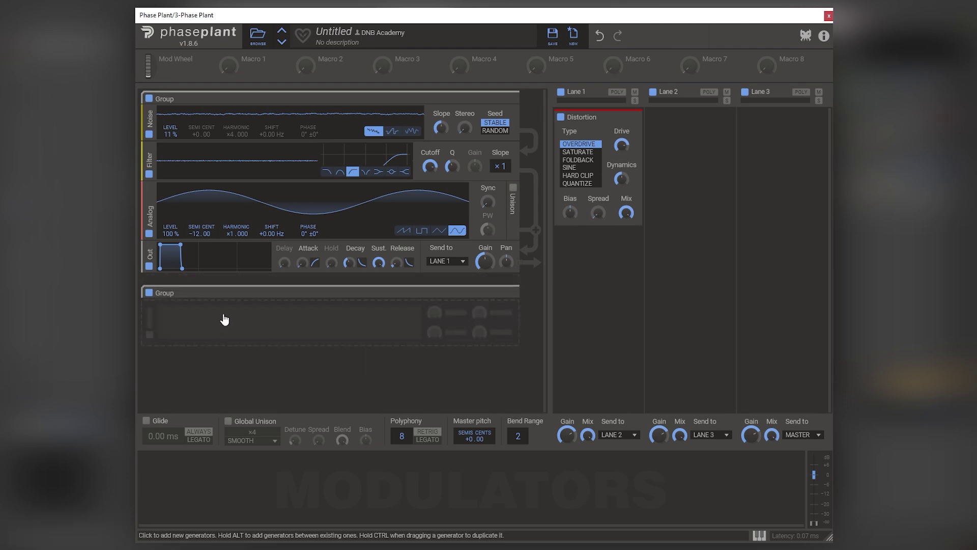
click(265, 319)
click(284, 353)
click(283, 379)
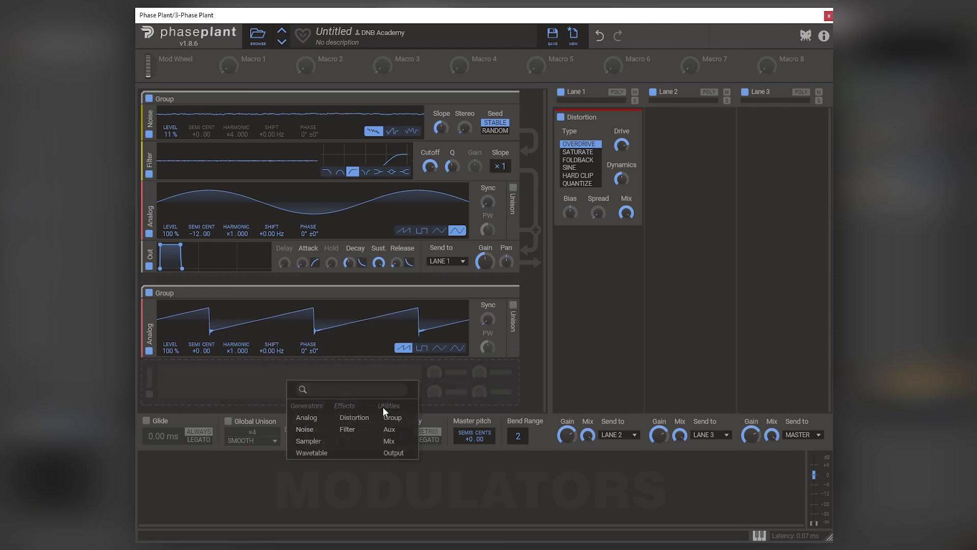
click(388, 449)
Duplicate the saw oscillator in the second group and set the upper one to +19 semitones at 87% level.
scroll(285, 354, down, 1)
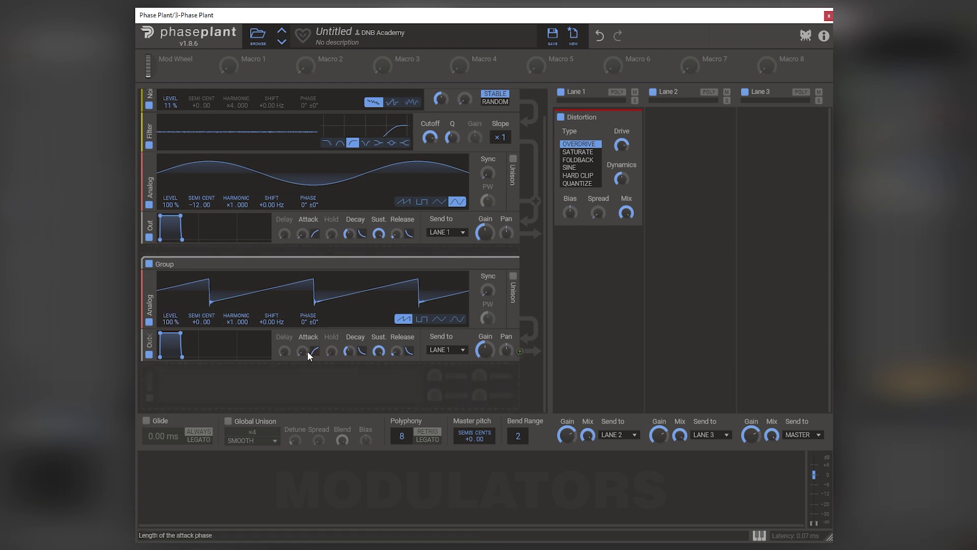
drag(150, 304, 159, 336)
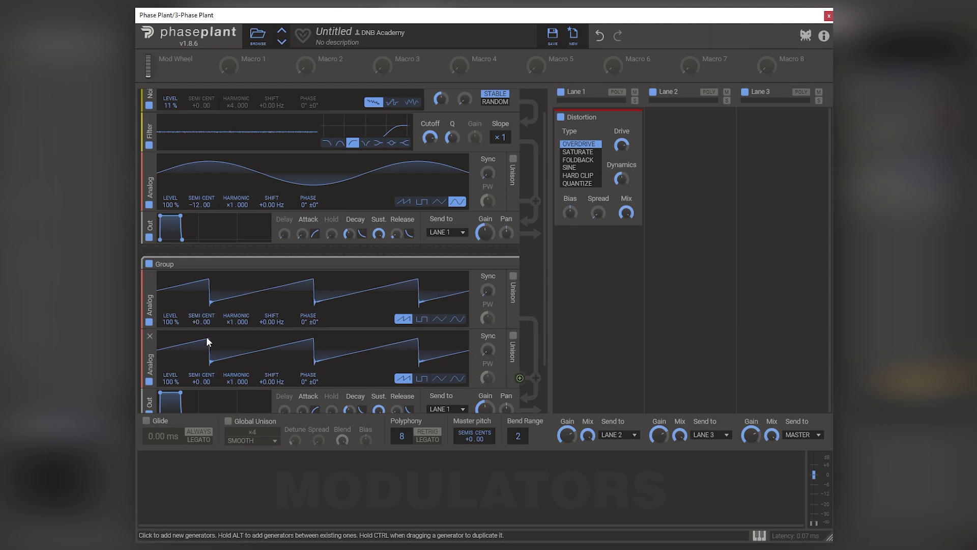
drag(194, 321, 196, 276)
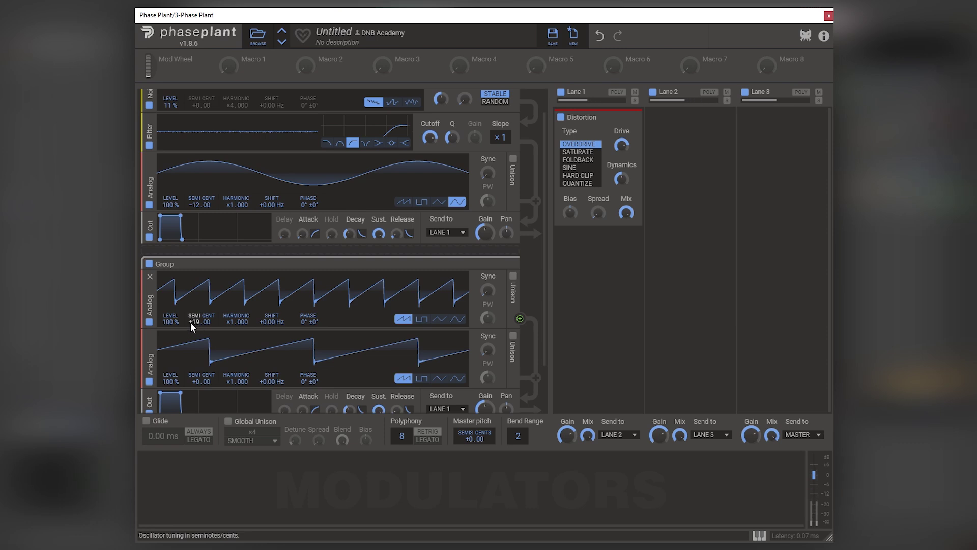
drag(176, 320, 176, 332)
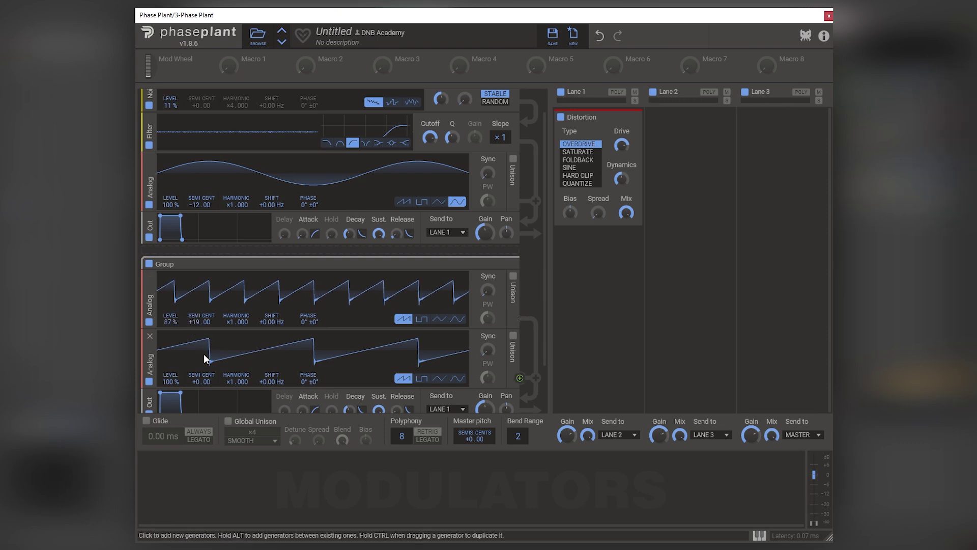
Tune the lower saw oscillator to +7 semitones and set its level to 35%.
scroll(197, 379, up, 7)
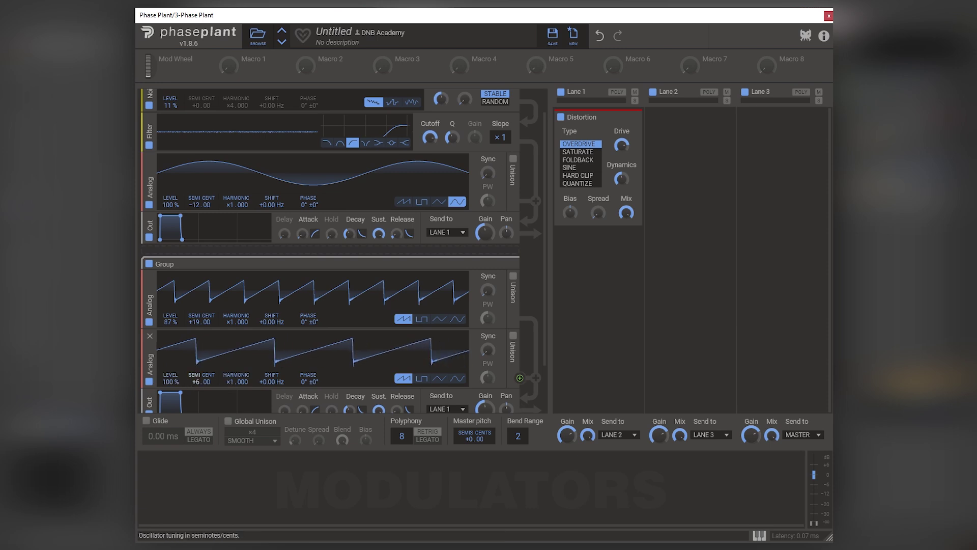
scroll(142, 357, down, 2)
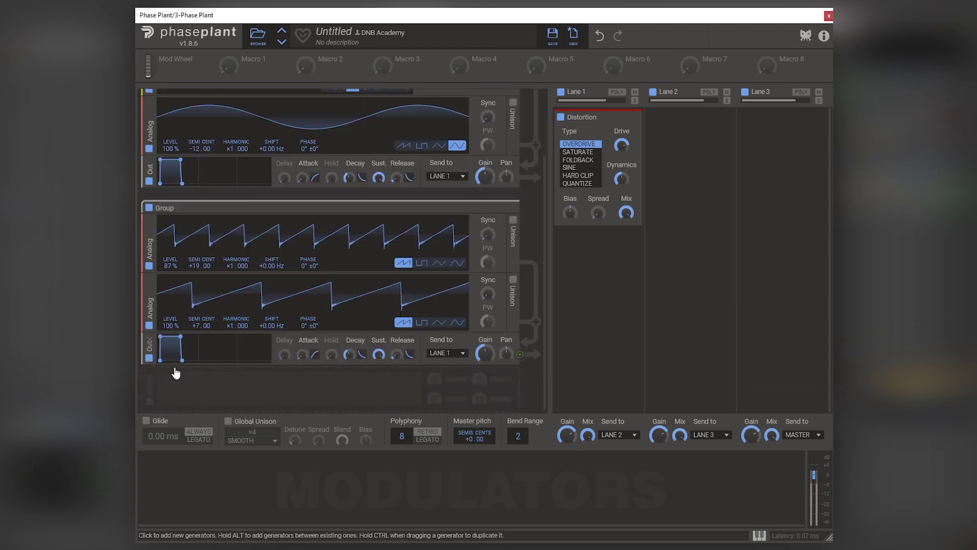
drag(174, 312, 174, 356)
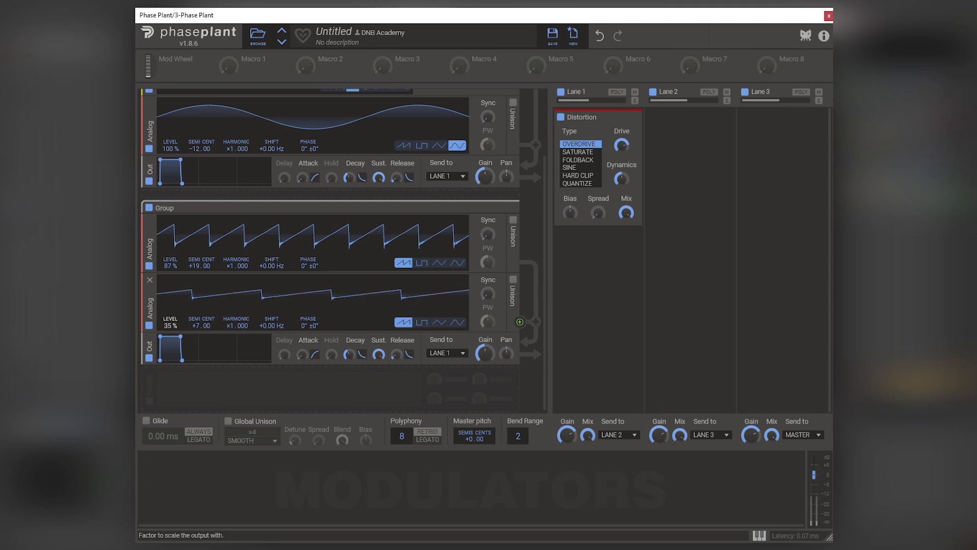
Duplicate the +7 semitone saw oscillator and tune the upper copy to +12 semitones.
scroll(188, 315, down, 1)
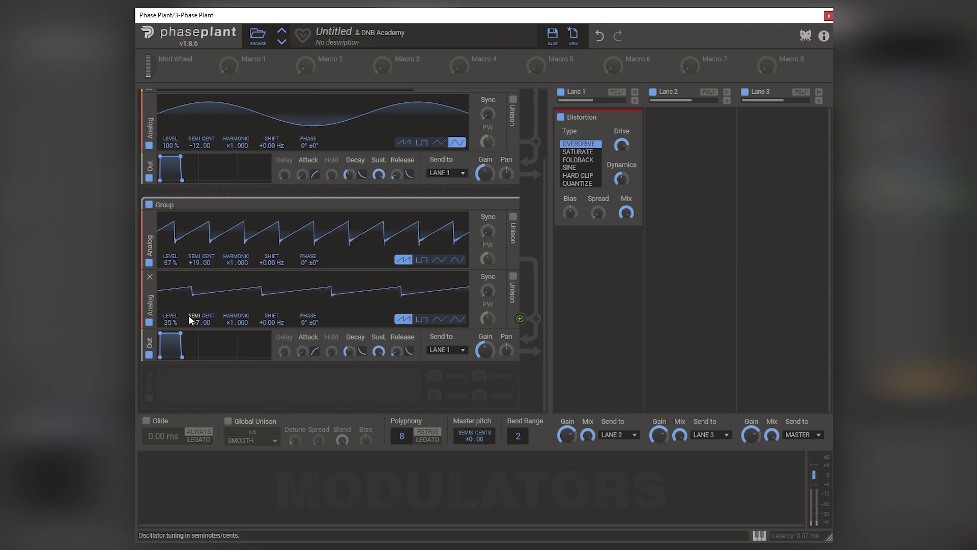
click(219, 378)
drag(148, 314, 202, 304)
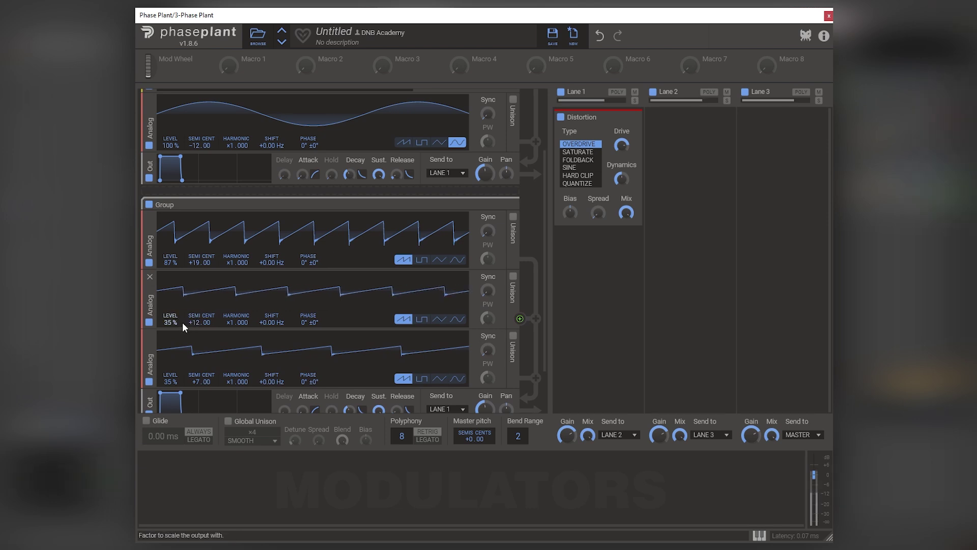
Duplicate the +12 semitone saw oscillator and tune the lower copy to +0 semitones, keeping its level at 35%.
drag(151, 303, 153, 299)
scroll(155, 300, down, 2)
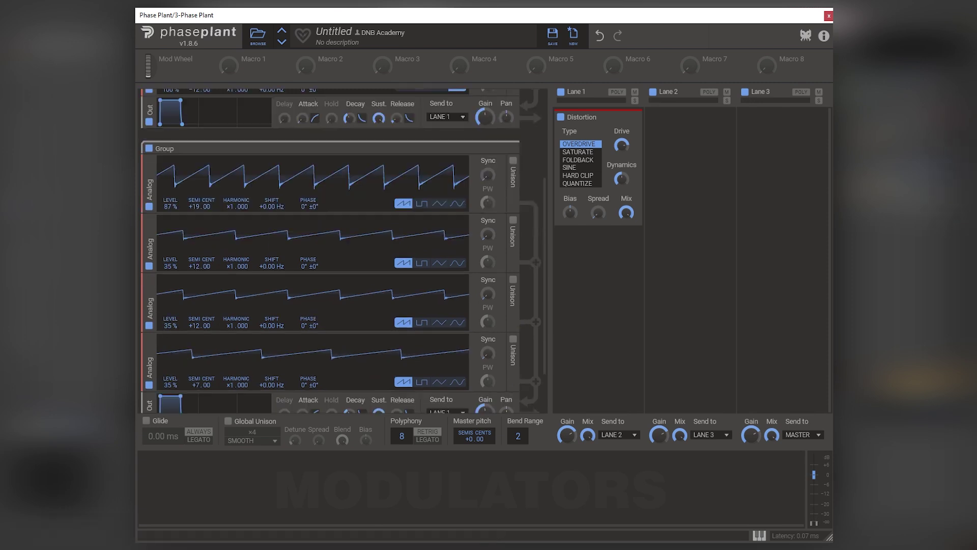
drag(202, 322, 201, 363)
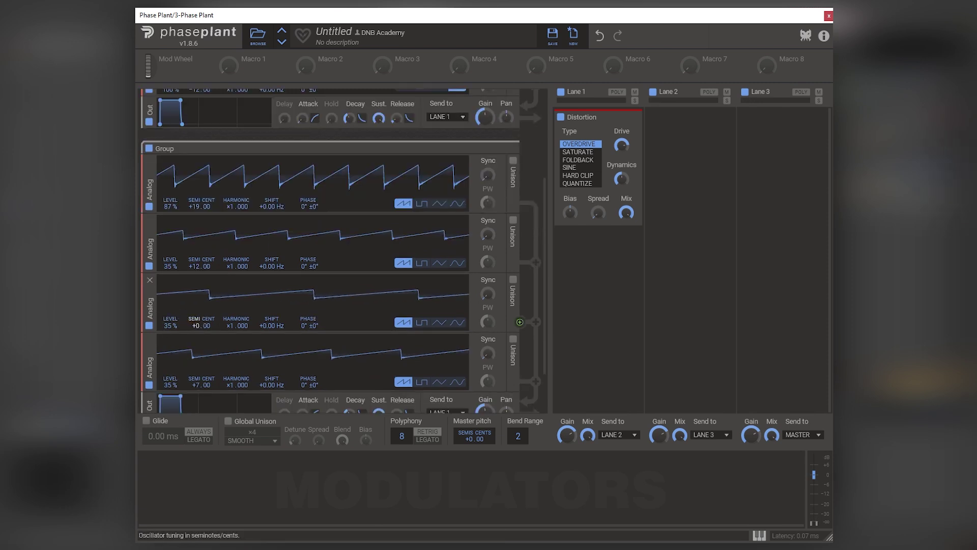
mouse_move(169, 325)
mouse_down()
mouse_move(169, 339)
mouse_move(164, 322)
mouse_up()
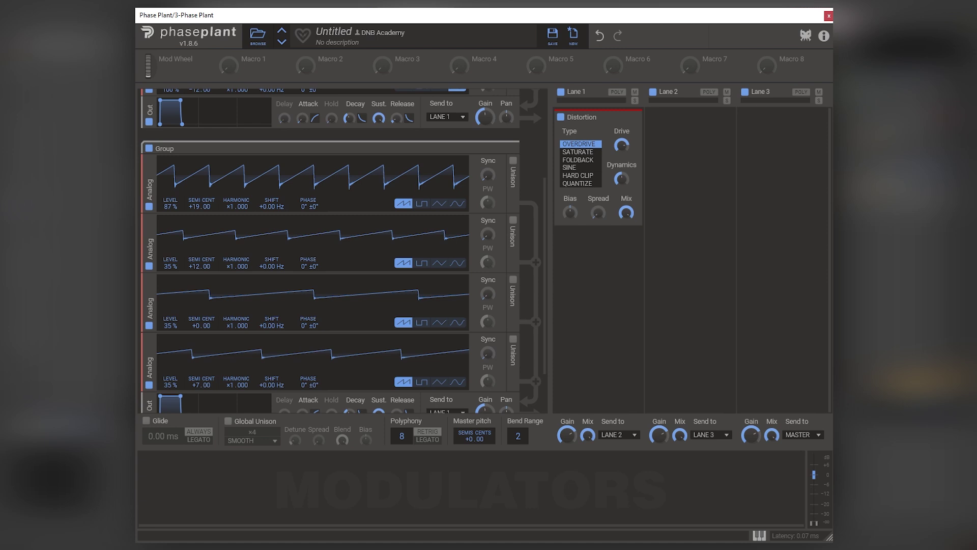
Set the +19 semitone oscillator's level to 75% and move the +7 oscillator above the +0 one.
drag(170, 207, 171, 219)
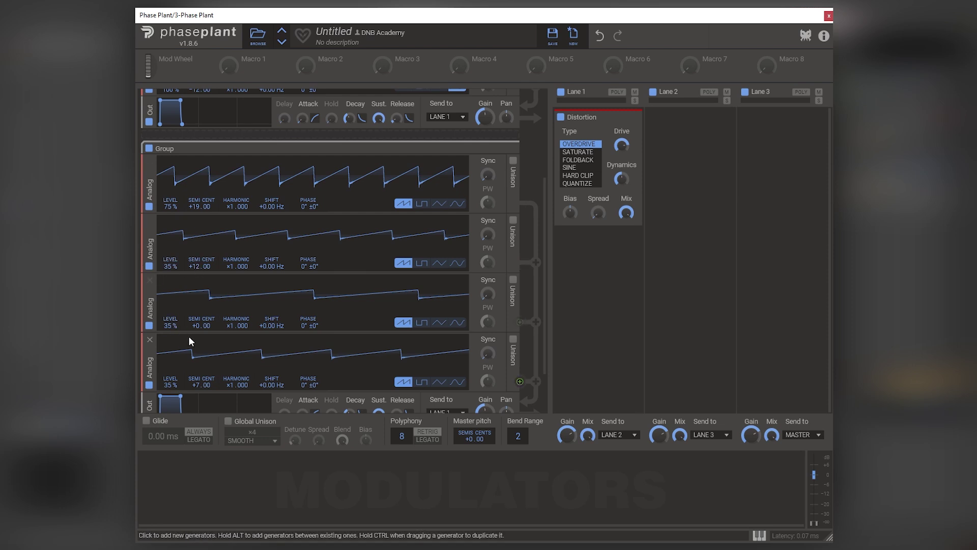
drag(155, 368, 150, 293)
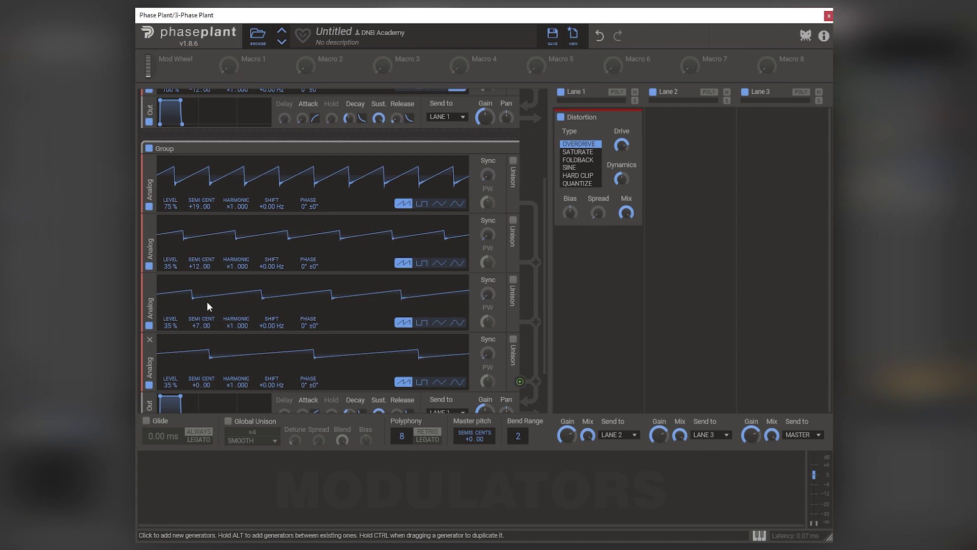
Raise the saw oscillators' levels to 90% for +19, 57% for +12, 99% for +7 and 124% for +0 semitones.
drag(172, 206, 172, 178)
drag(172, 265, 172, 182)
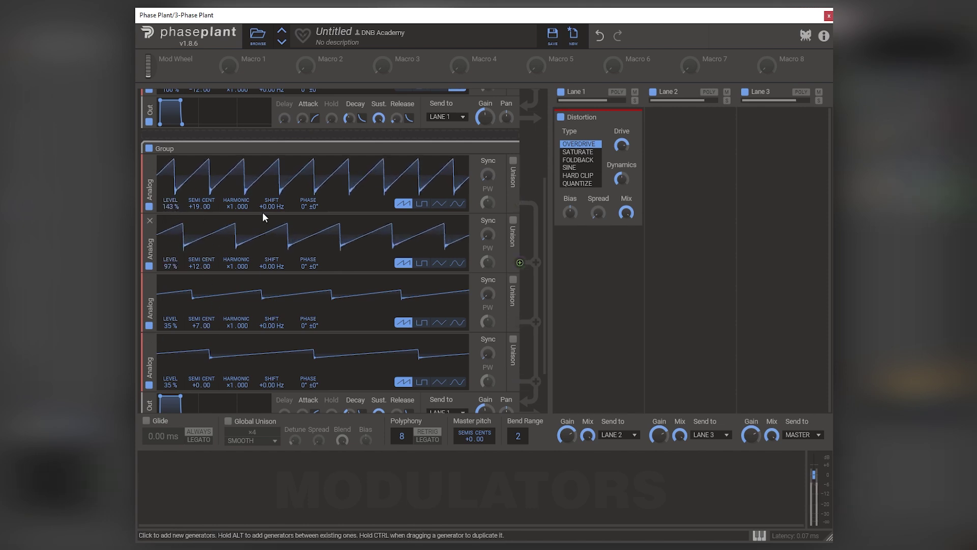
mouse_move(170, 266)
mouse_down()
mouse_move(171, 243)
mouse_move(170, 331)
mouse_move(171, 261)
mouse_up()
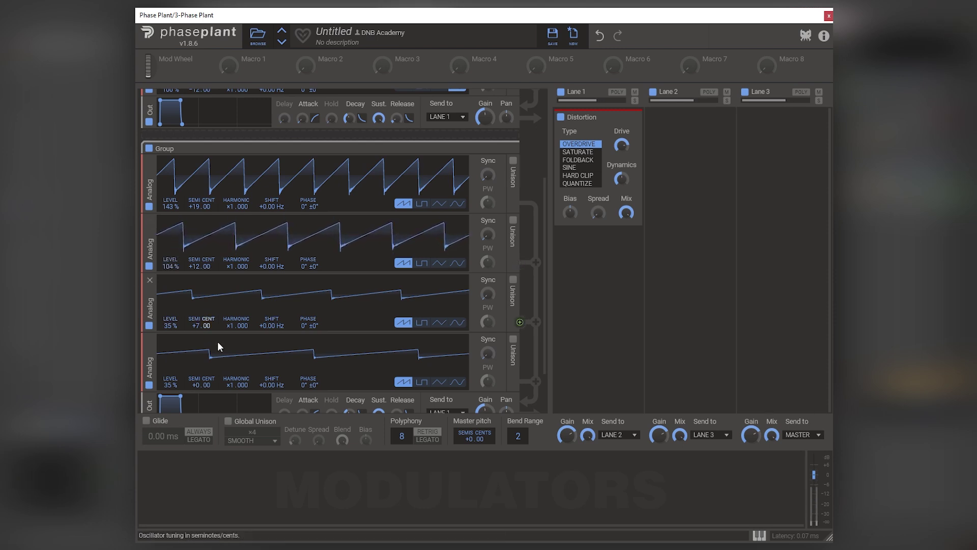
drag(172, 385, 171, 298)
drag(174, 263, 174, 284)
mouse_move(174, 206)
mouse_down()
mouse_move(174, 260)
mouse_move(174, 206)
mouse_up()
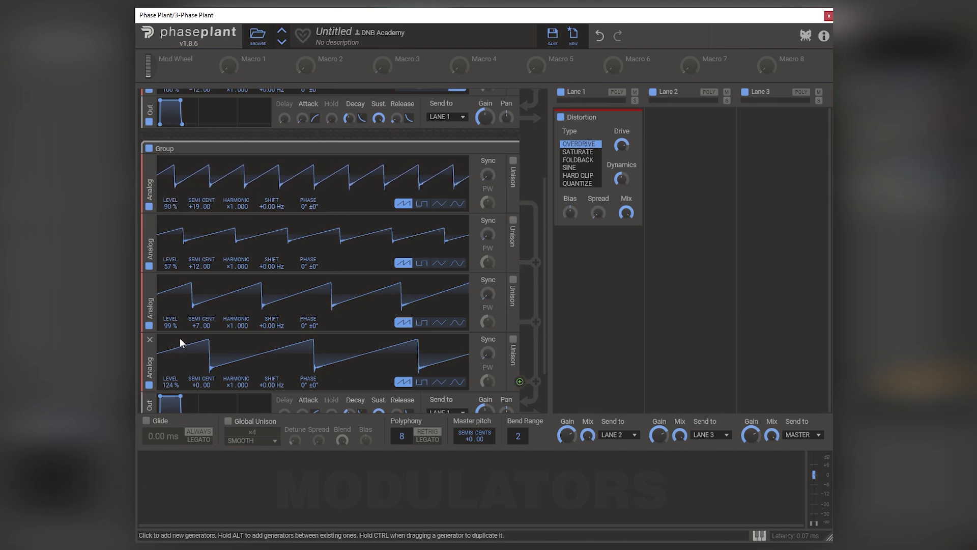
Rebalance the saw levels to 90% for +19, 75% for +12, 40% for +7 and 29% for +0 semitones.
drag(172, 210, 172, 230)
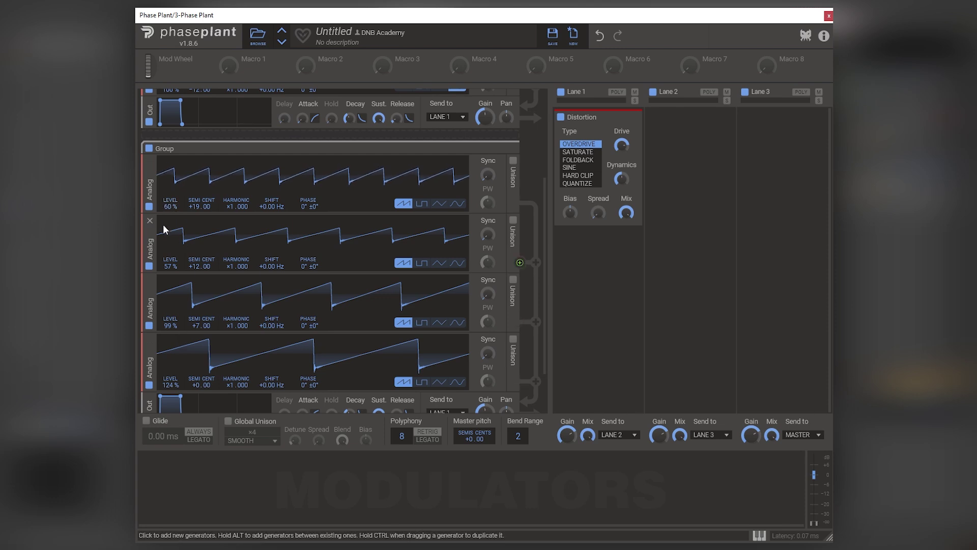
drag(170, 206, 170, 190)
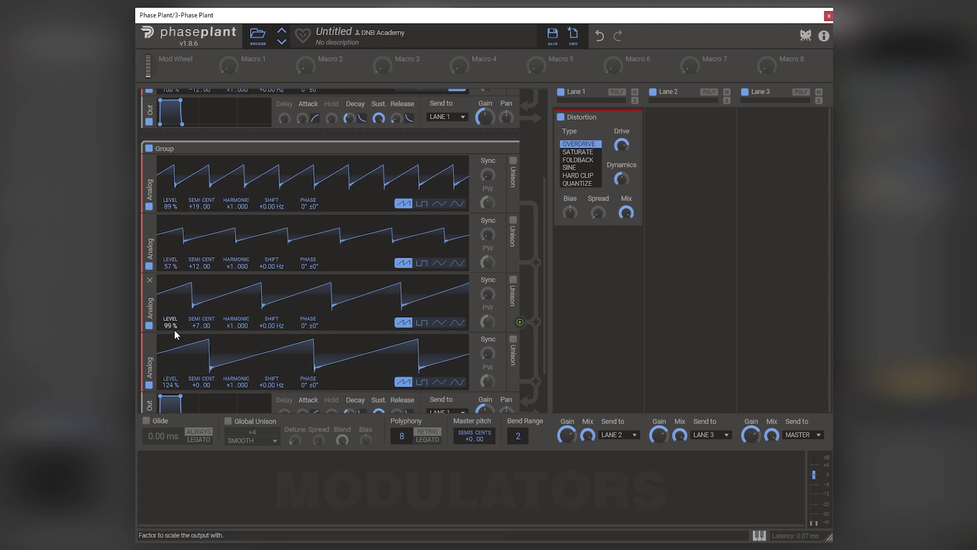
drag(171, 326, 171, 376)
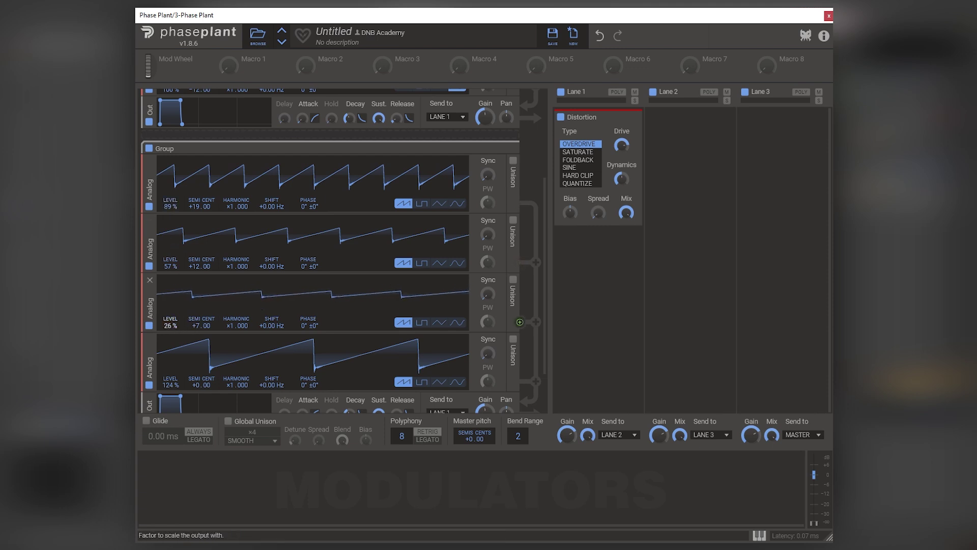
drag(171, 325, 171, 325)
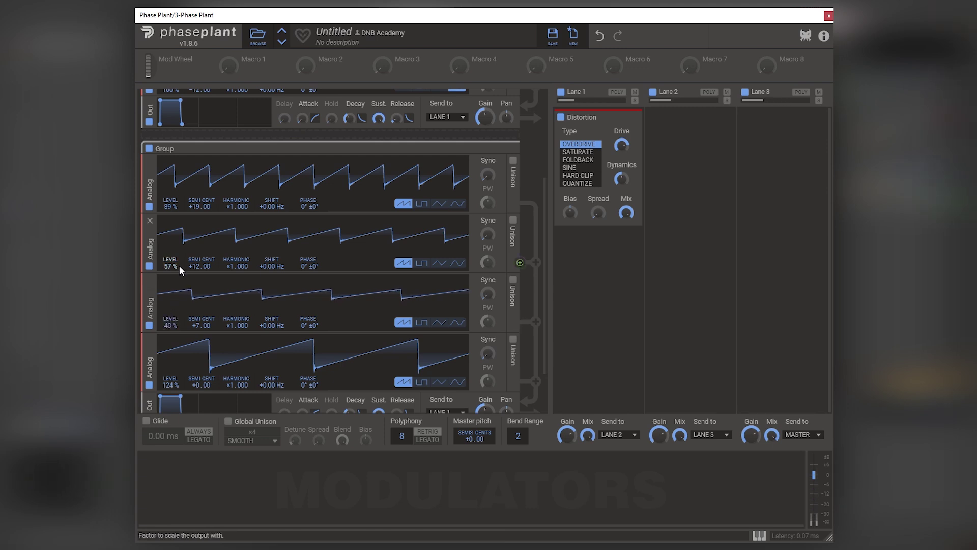
drag(172, 264, 172, 246)
drag(171, 206, 172, 204)
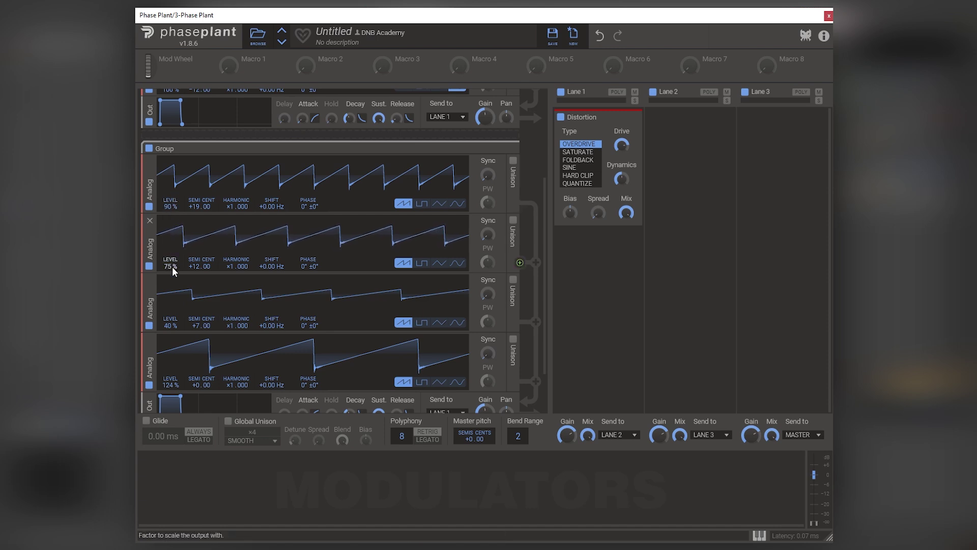
drag(174, 380, 174, 426)
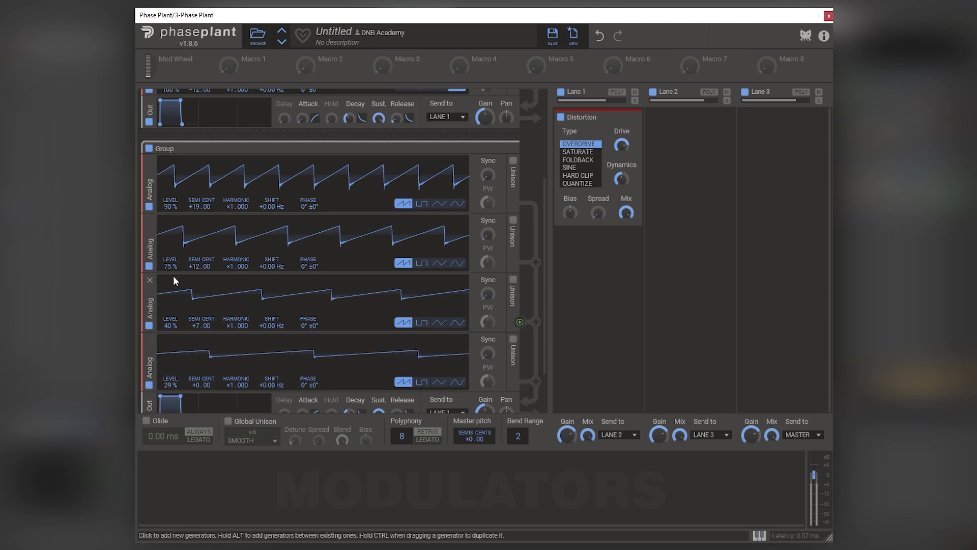
Enable unison on the +12 semitone saw oscillator.
click(508, 230)
drag(262, 281, 263, 281)
scroll(286, 277, down, 2)
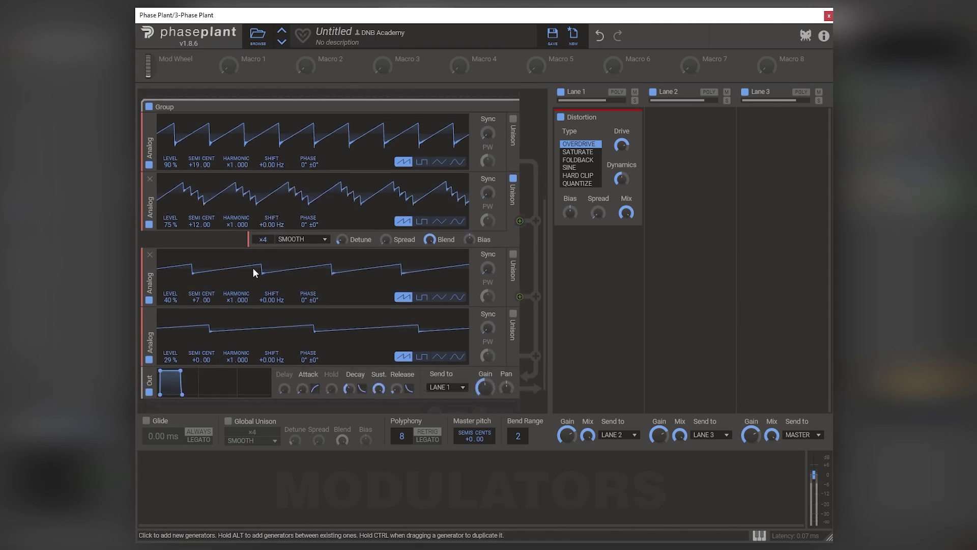
Add a filter to the saw group before its output, set it to high pass and lower its cutoff.
scroll(290, 316, down, 1)
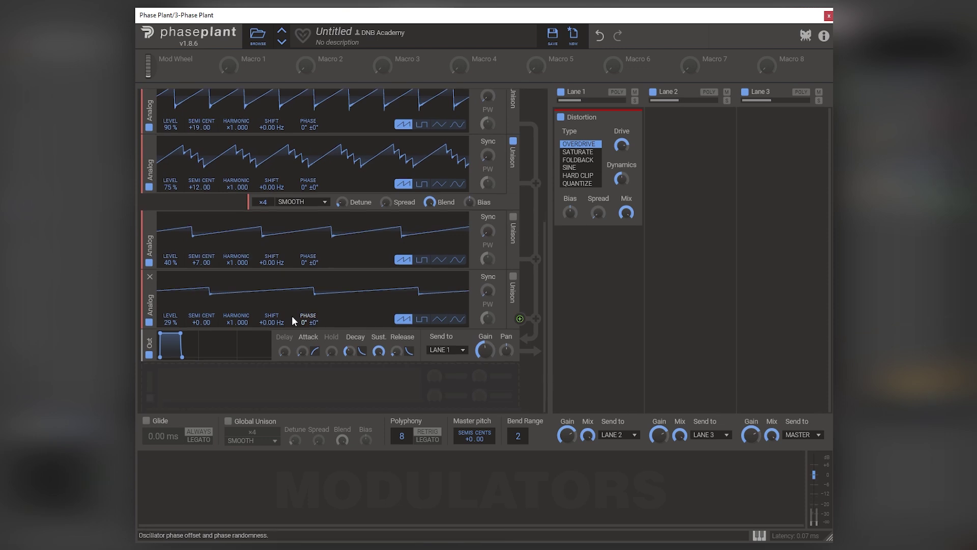
click(342, 381)
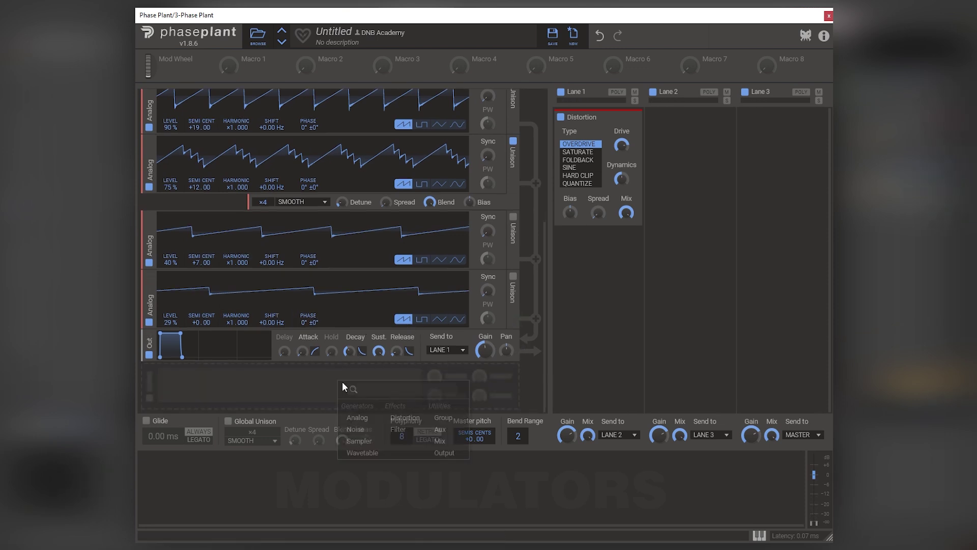
click(399, 429)
drag(151, 383, 152, 346)
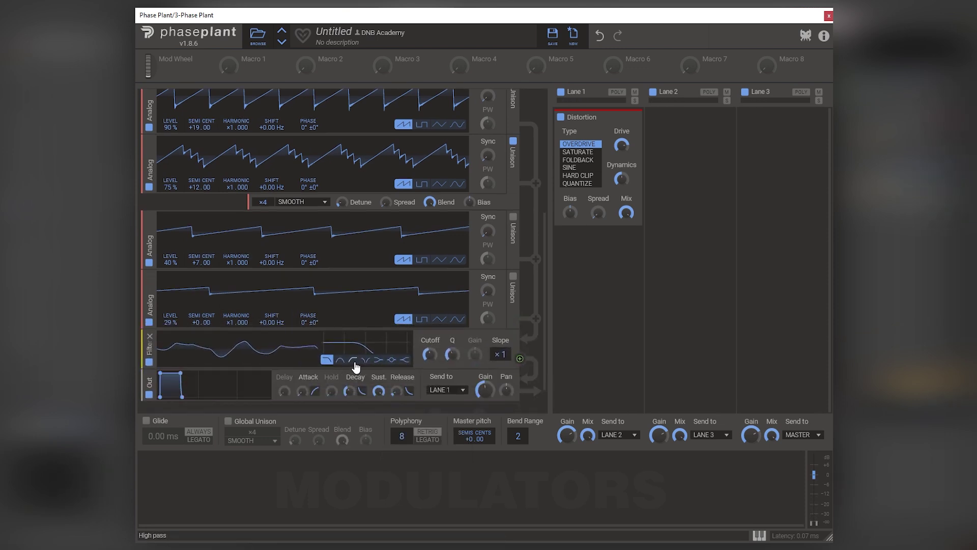
click(352, 360)
drag(431, 353, 431, 366)
Lower the +19 semitone saw oscillator's level to 62% and the +12 semitone one's to 59%.
scroll(299, 279, up, 2)
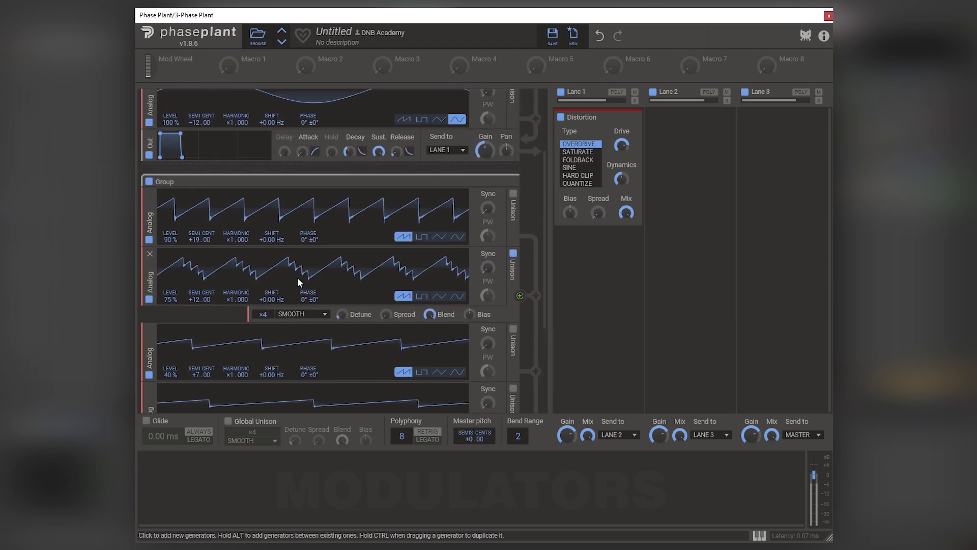
drag(170, 239, 171, 243)
drag(170, 300, 171, 307)
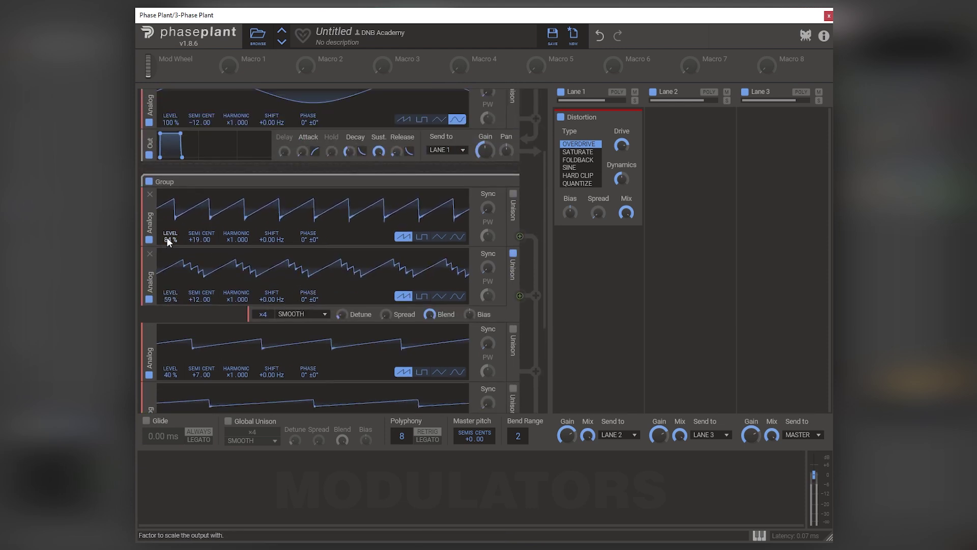
drag(171, 240, 171, 249)
scroll(203, 258, down, 3)
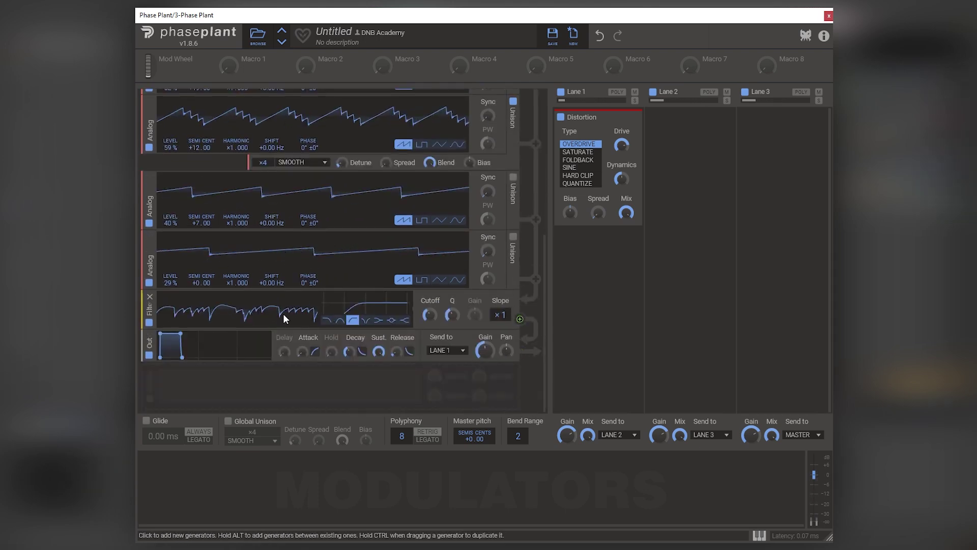
scroll(234, 319, up, 5)
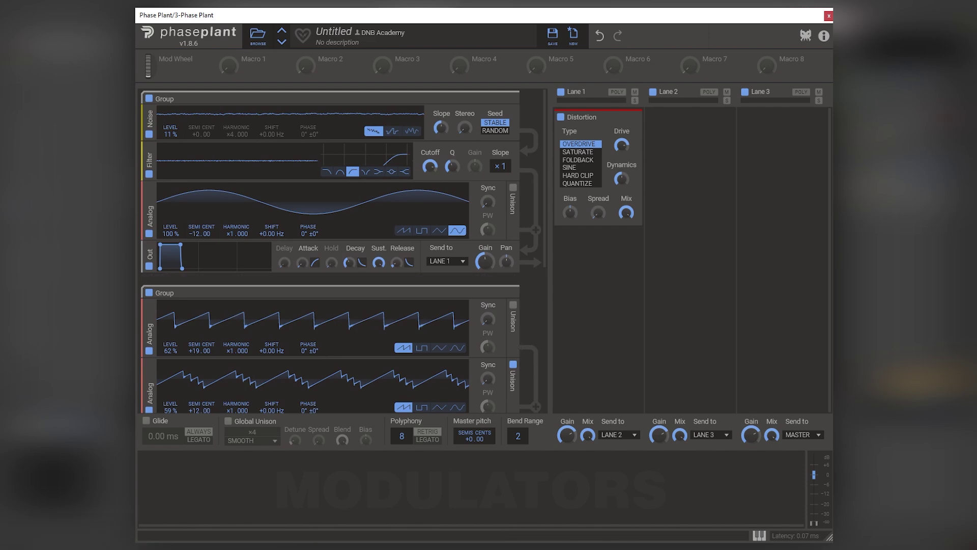
scroll(529, 213, down, 5)
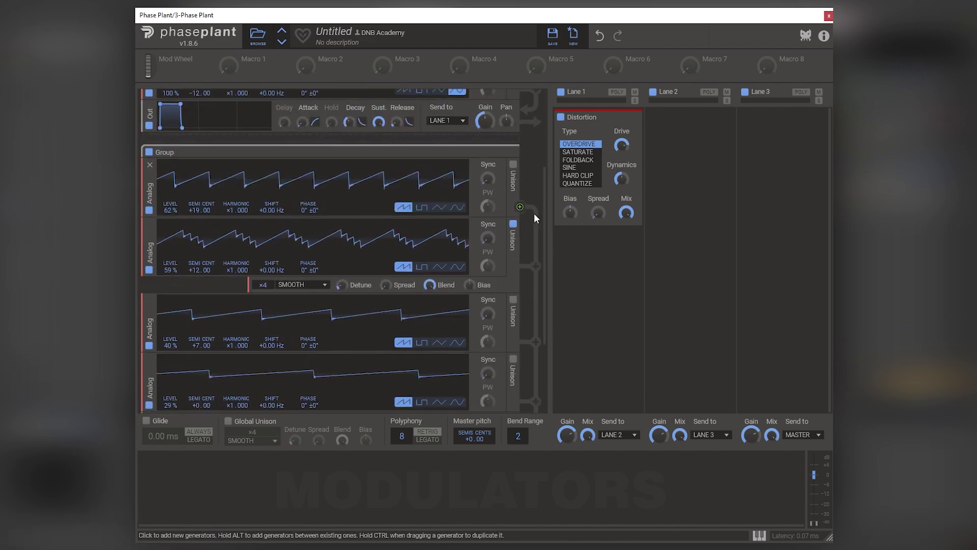
drag(545, 245, 532, 196)
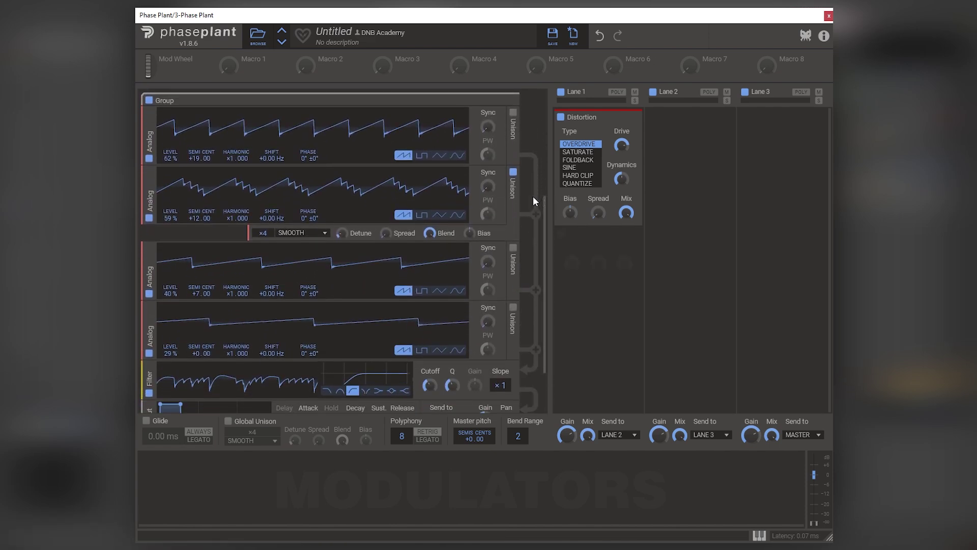
Try an extra saw oscillator at +15 semitones and 75% level atop the saw group, with the +19 and +12 oscillators disabled.
scroll(282, 260, up, 4)
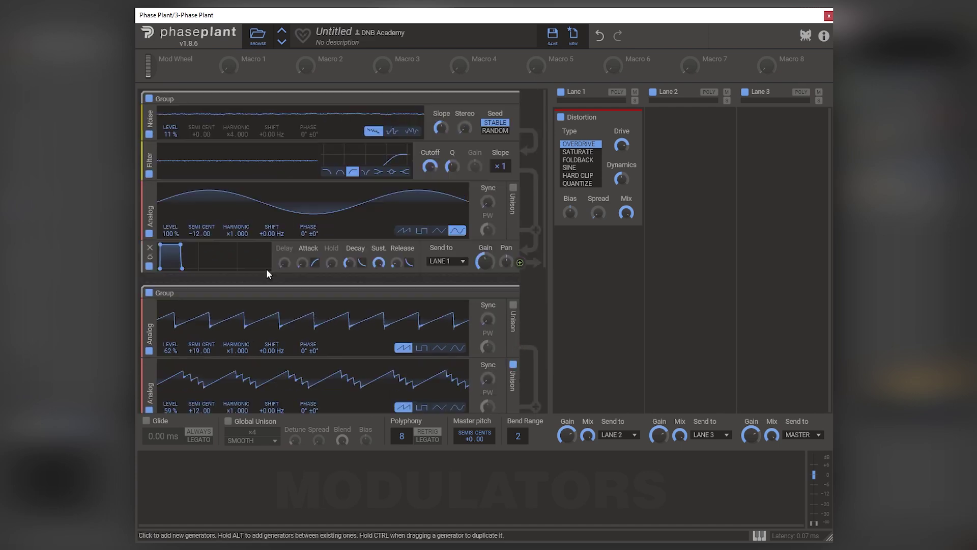
drag(148, 279, 170, 292)
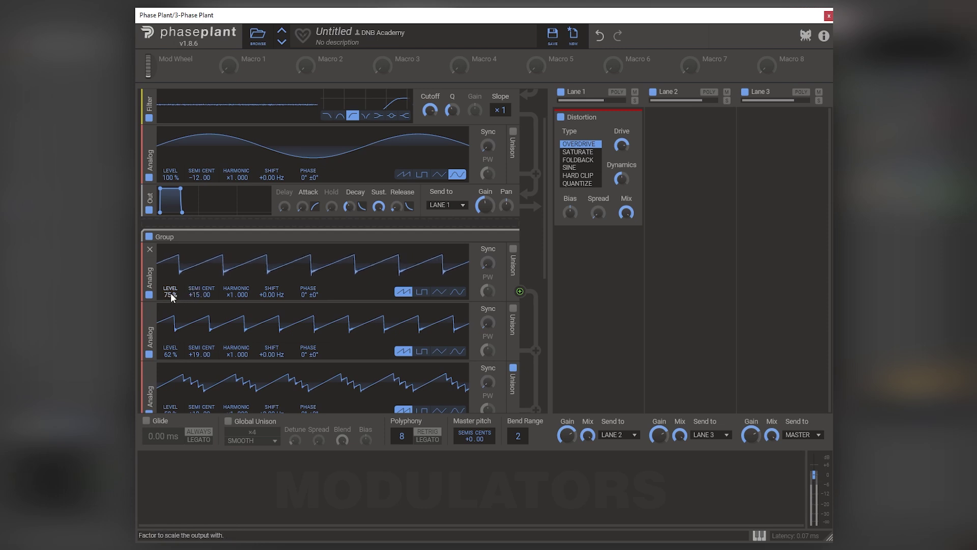
click(149, 354)
scroll(149, 359, down, 1)
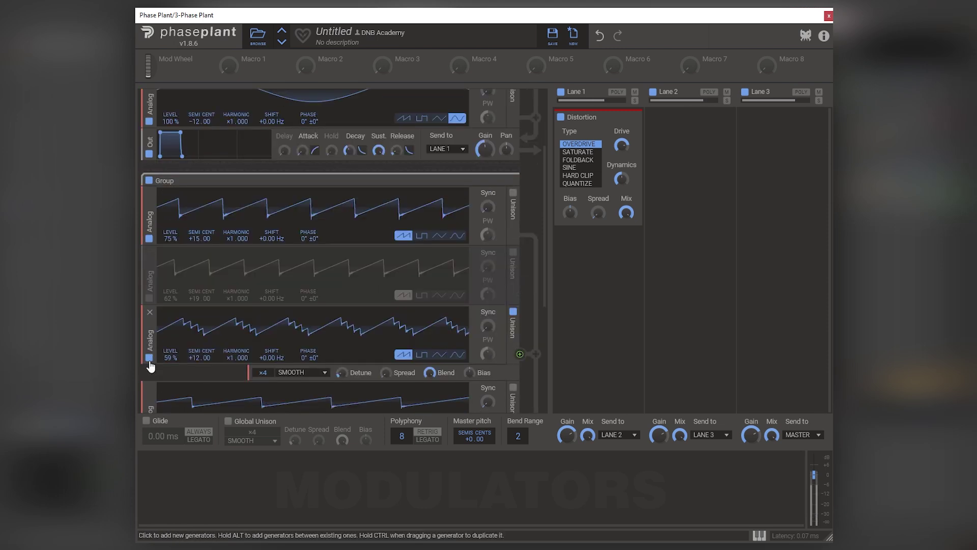
click(149, 357)
scroll(149, 358, down, 1)
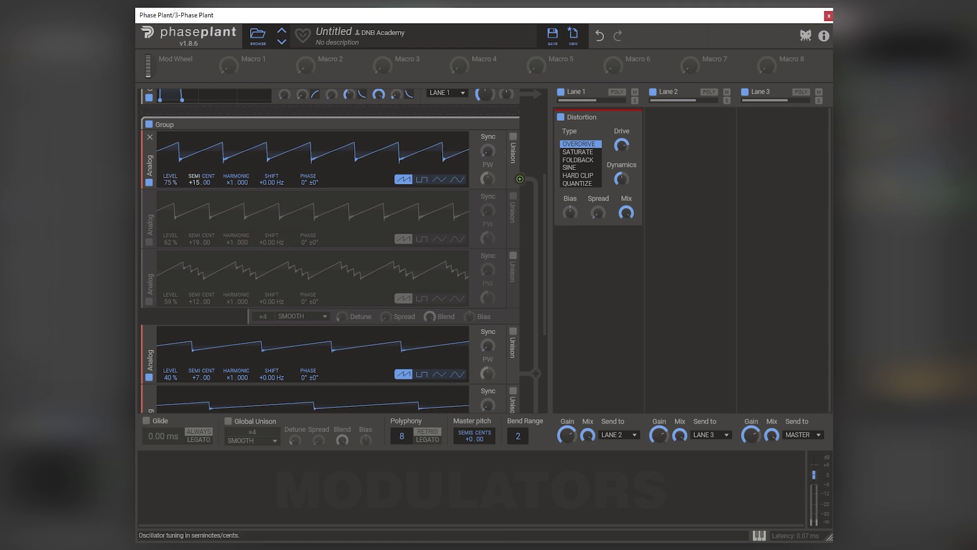
Try the extra saw oscillator at +16 and +24 semitones, and delete it from the saw group.
drag(195, 182, 195, 178)
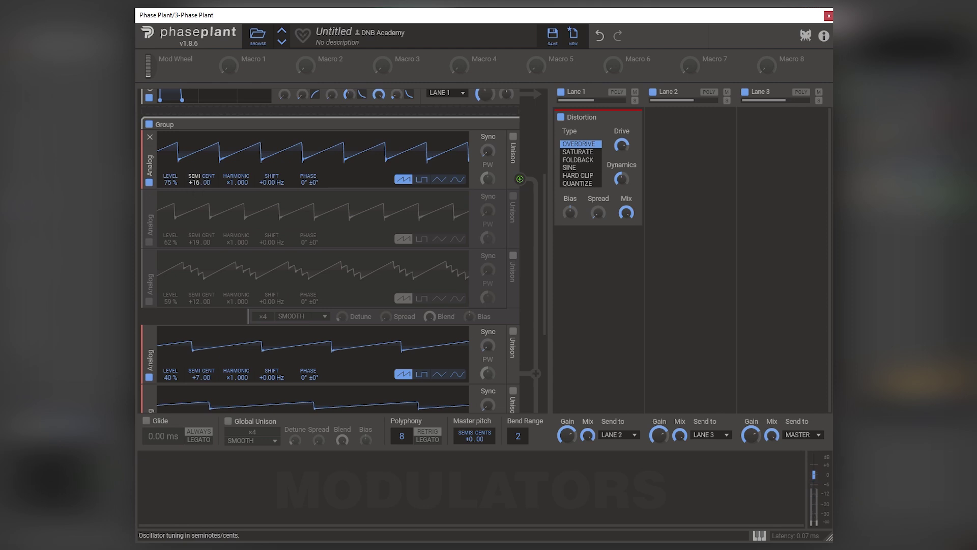
drag(193, 178, 193, 146)
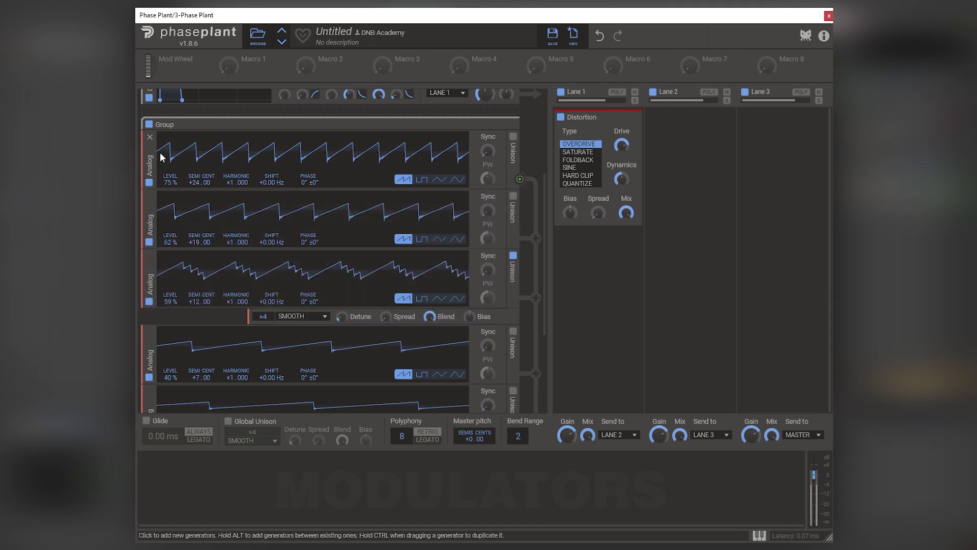
click(150, 136)
Add a Chorus to Lane 1 ahead of the Distortion and lower its mix.
scroll(251, 229, up, 4)
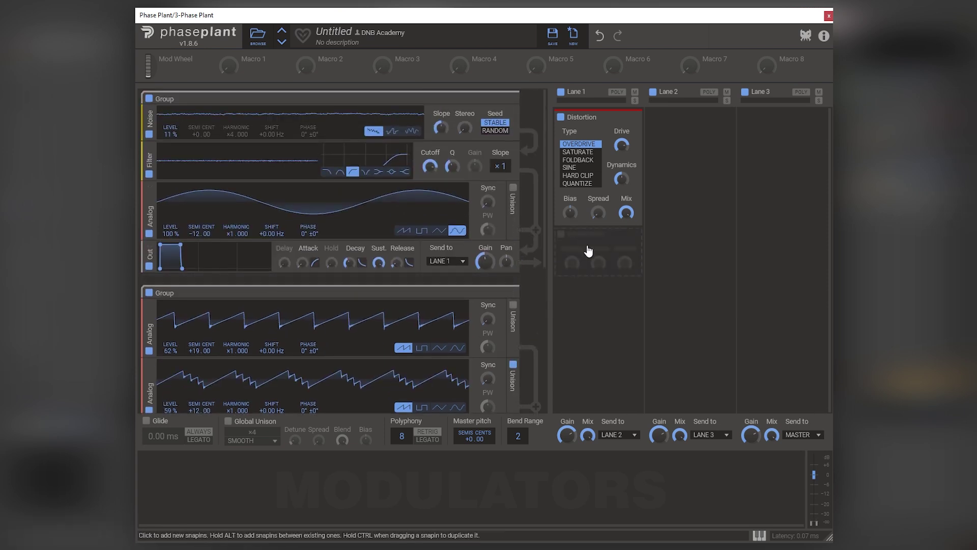
click(588, 247)
click(609, 302)
drag(593, 233, 576, 133)
drag(626, 178, 626, 193)
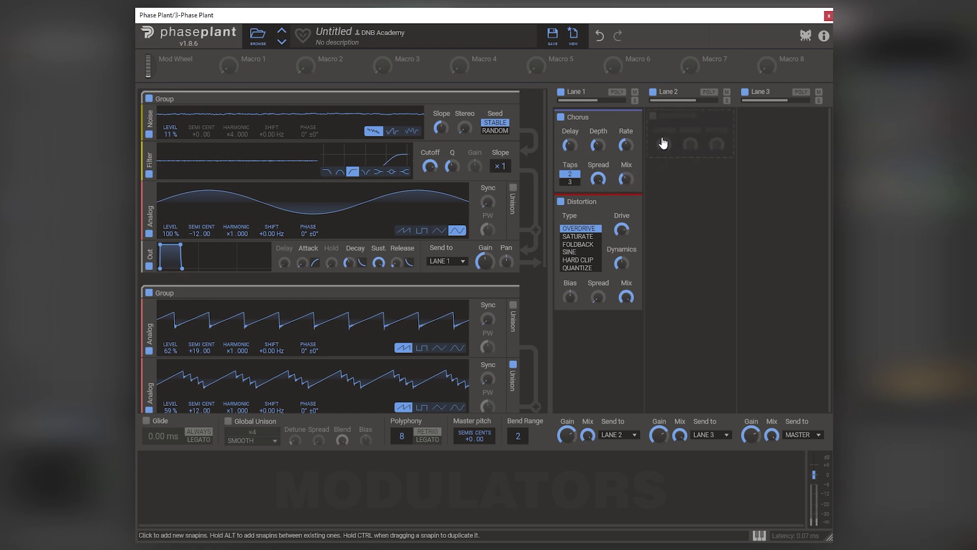
Add a Reverb to Lane 2 and adjust its mix.
click(661, 145)
click(790, 186)
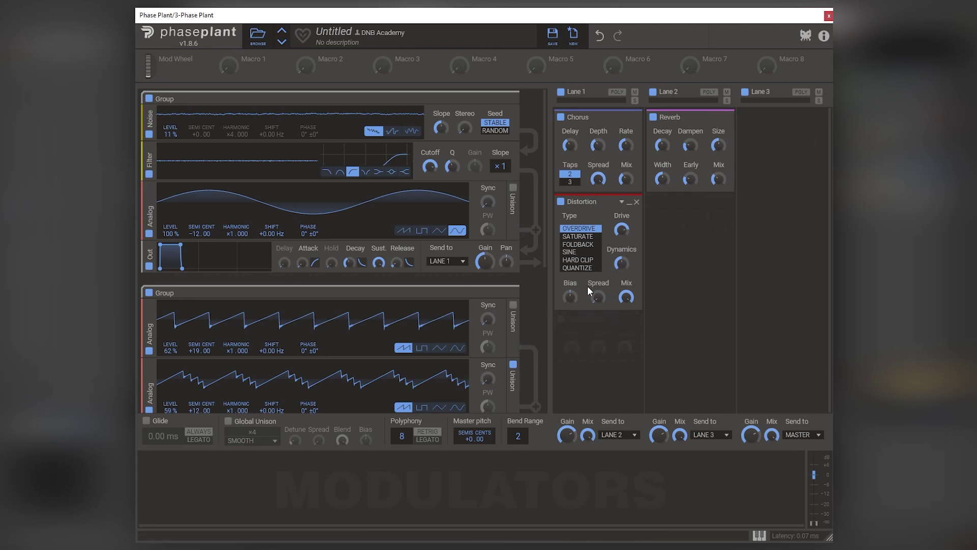
drag(718, 179, 717, 178)
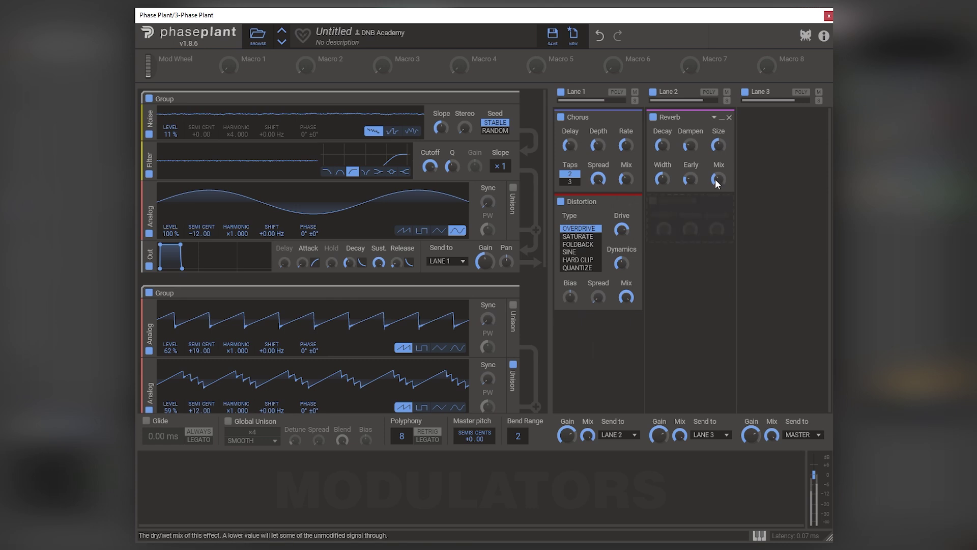